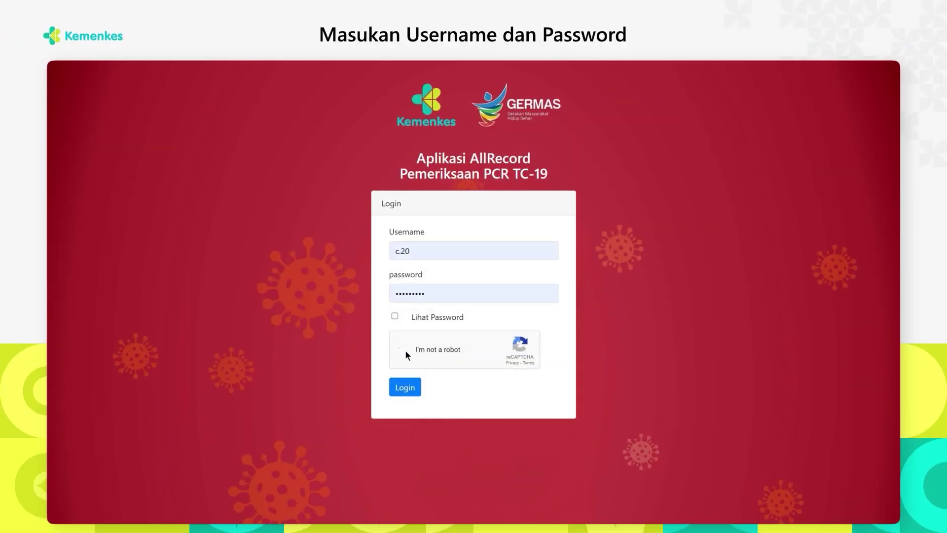
# Log in to the lab information system as a laboratory operator
pyautogui.click(404, 384)
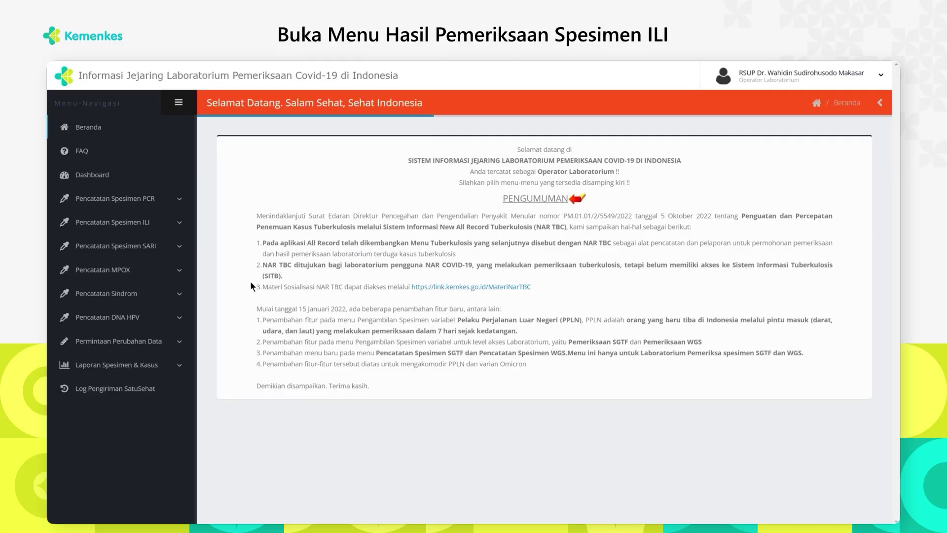
# Find the ILI patient by NIK in Input Hasil Pemeriksaan Spesimen and open their result form
pyautogui.click(155, 223)
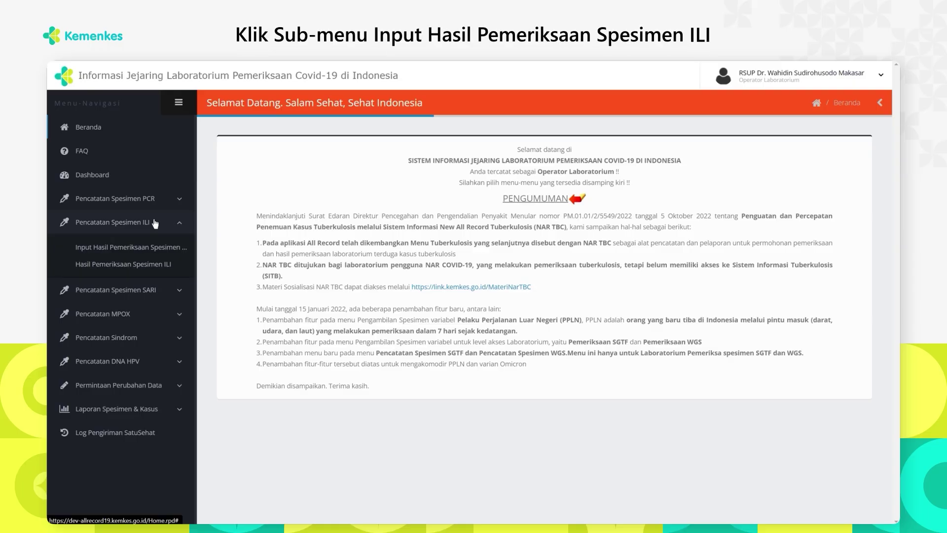
pyautogui.click(148, 248)
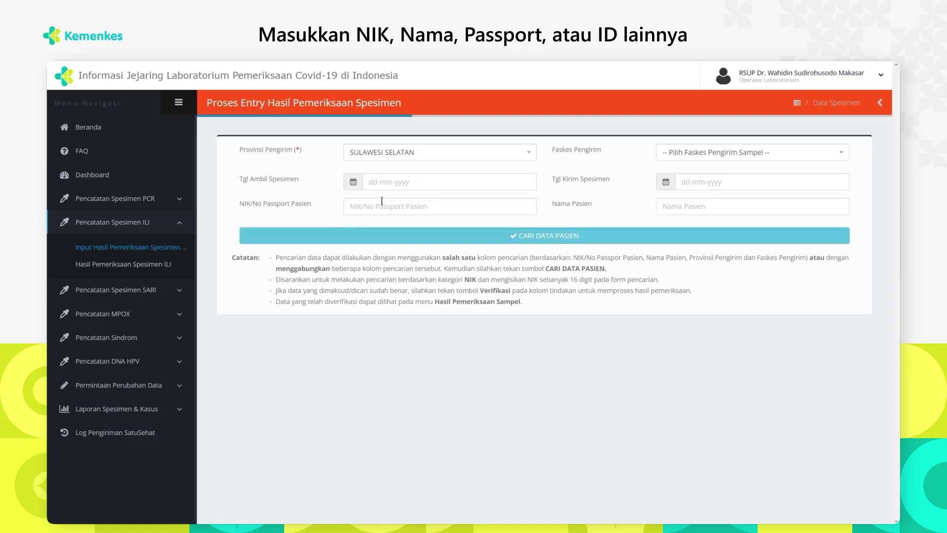
pyautogui.click(402, 204)
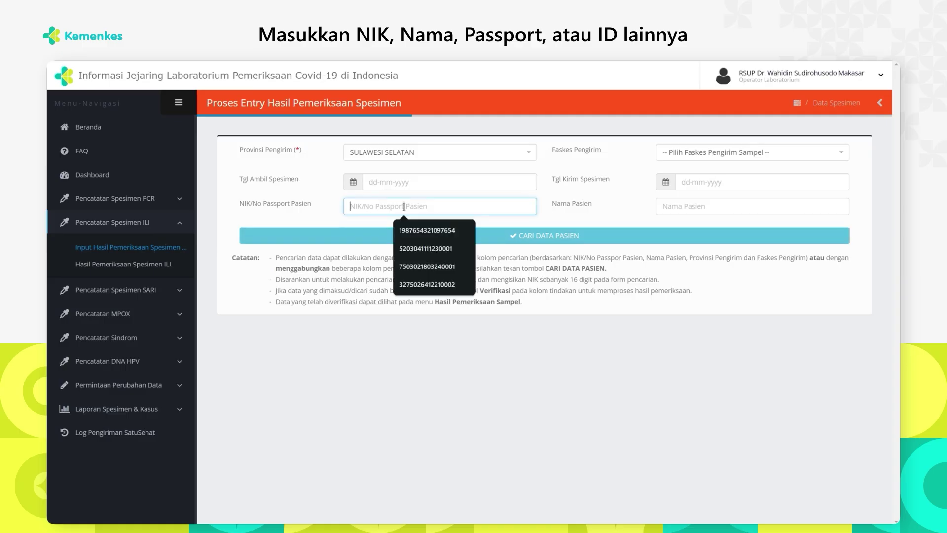
pyautogui.click(422, 271)
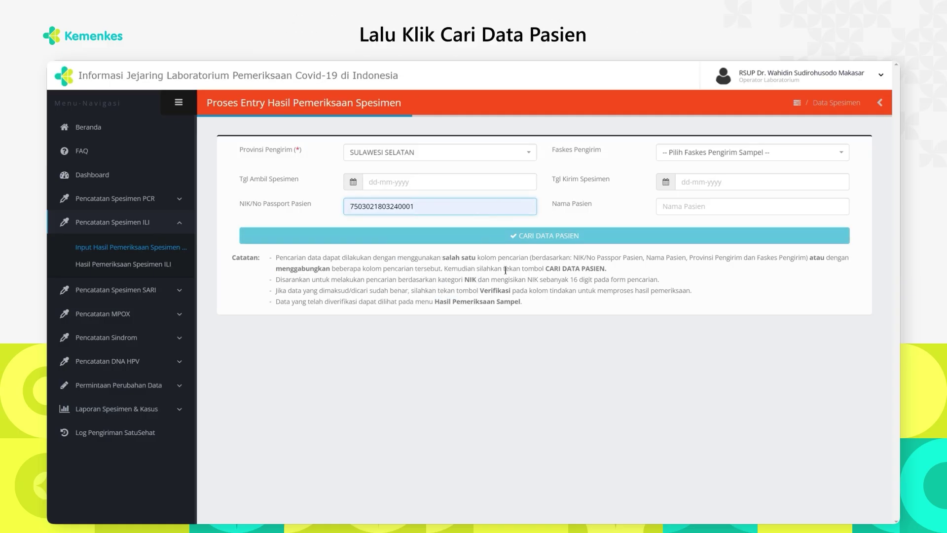
pyautogui.click(500, 239)
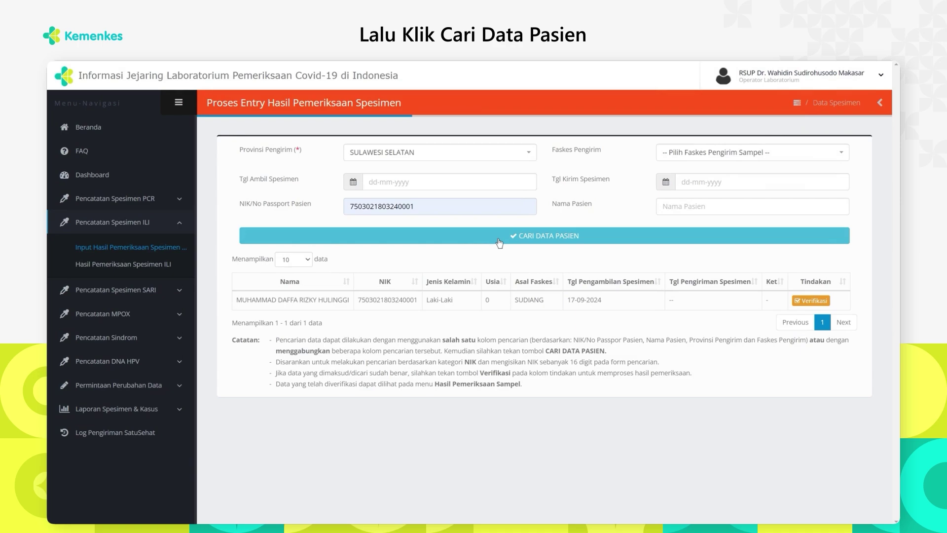
pyautogui.moveTo(236, 300); pyautogui.dragTo(347, 303)
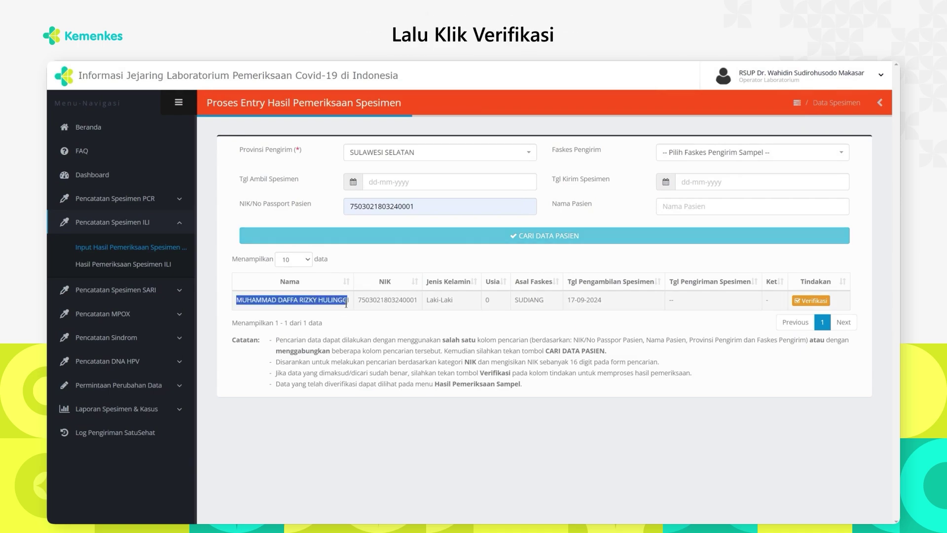
pyautogui.click(812, 301)
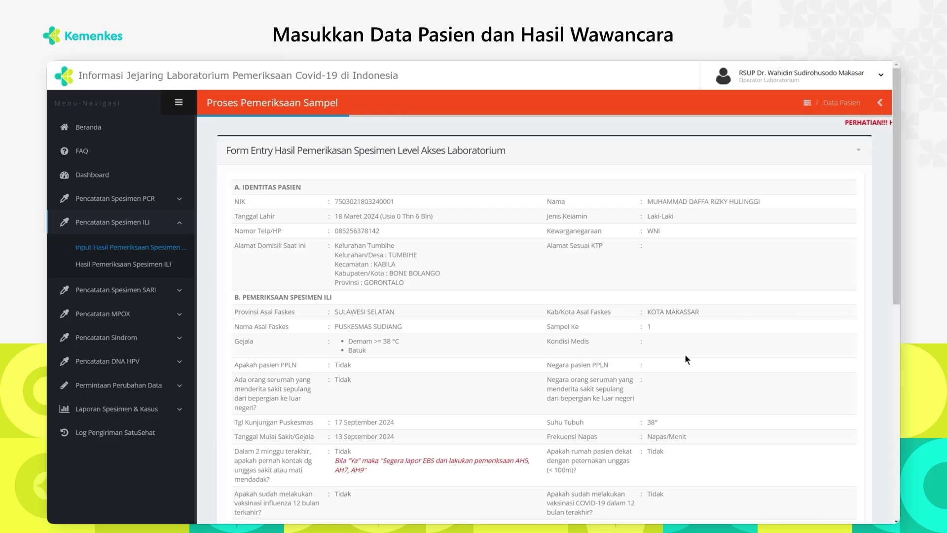
# Record the specimen condition as Ya (good) with a receipt temperature of 35
pyautogui.scroll(-6, 685, 356)
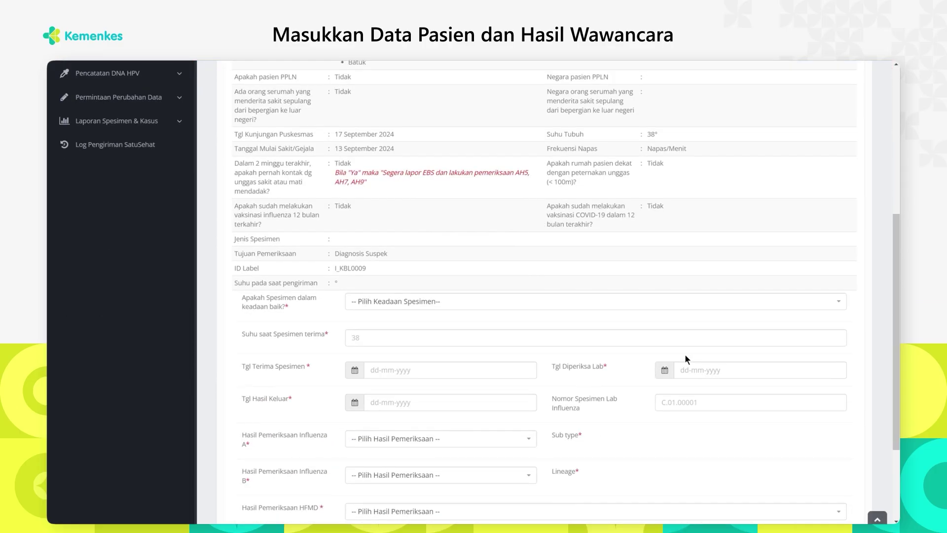
pyautogui.scroll(-2, 685, 356)
pyautogui.click(499, 232)
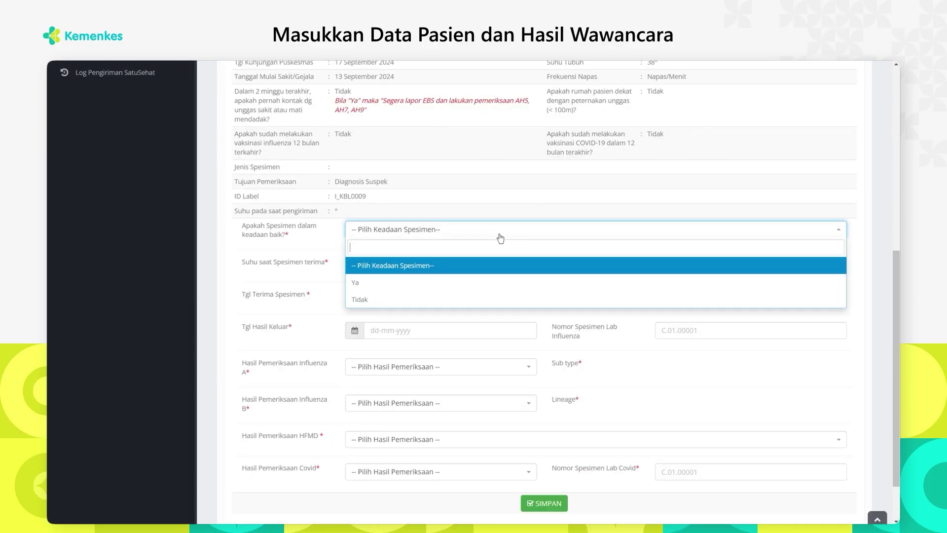
pyautogui.click(444, 282)
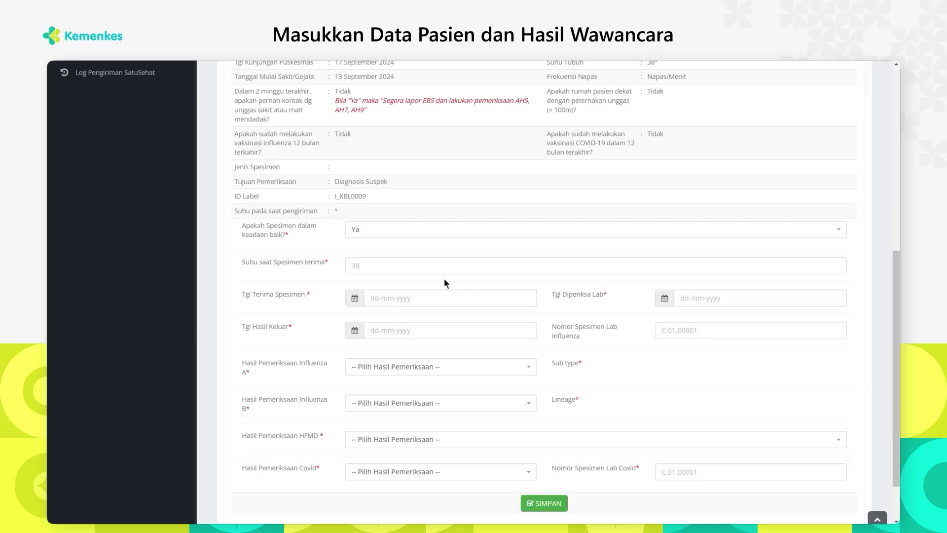
pyautogui.click(434, 270)
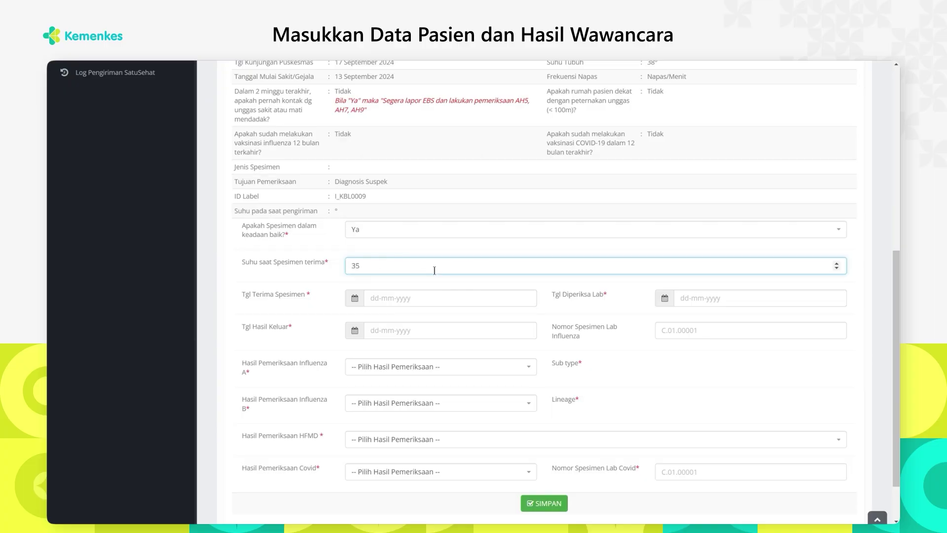
pyautogui.press('Tab')
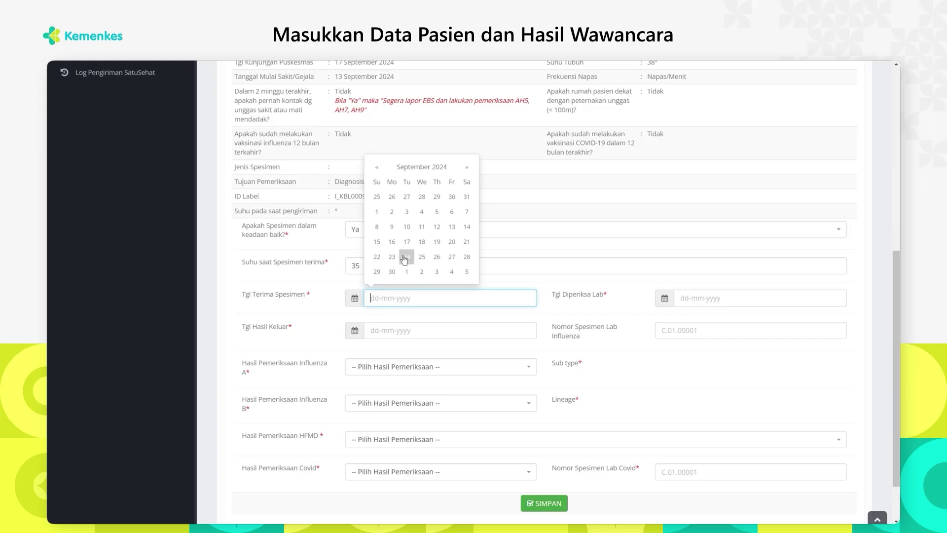
# Set received and lab exam dates to 20-09-2024, release date 21-09-2024, and begin influenza number C.01.000
pyautogui.click(451, 241)
pyautogui.click(696, 298)
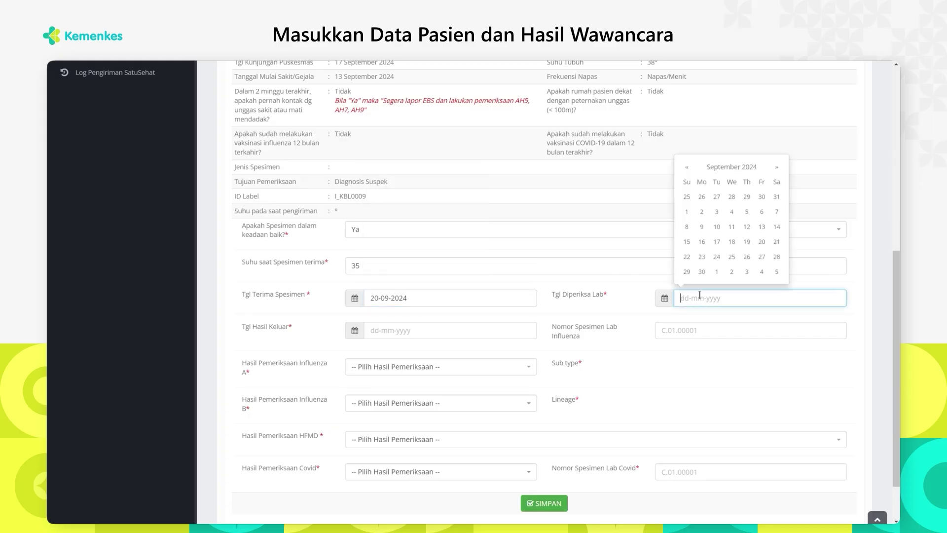
pyautogui.click(761, 241)
pyautogui.click(433, 334)
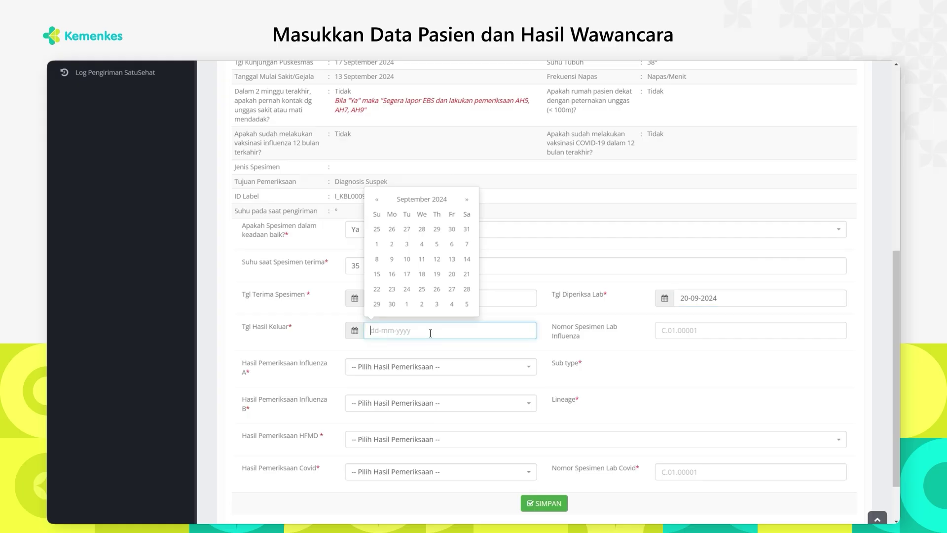
pyautogui.click(465, 274)
pyautogui.click(679, 330)
pyautogui.write('C.01')
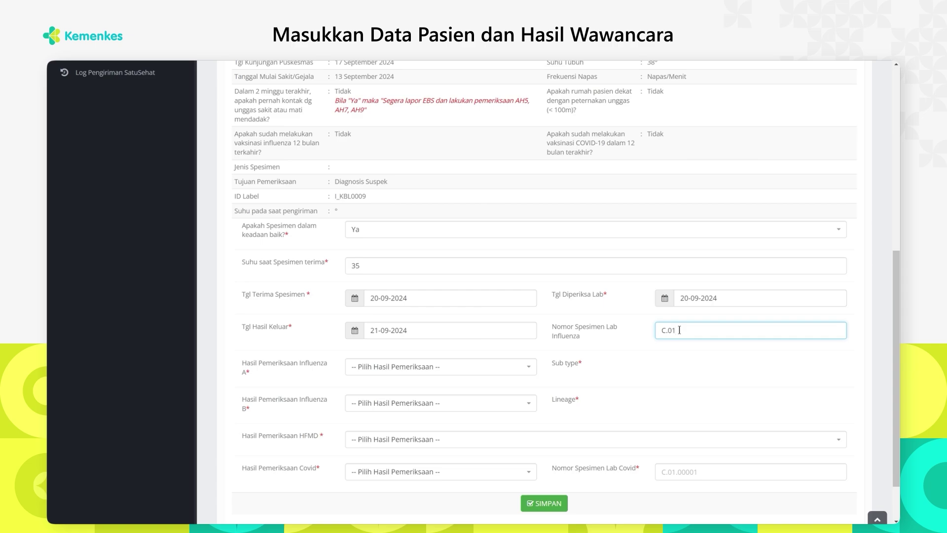
pyautogui.write('.0001')
# Set Influenza A to Positif with sub type A (H1N1)pdm09 and CT value 1
pyautogui.click(508, 369)
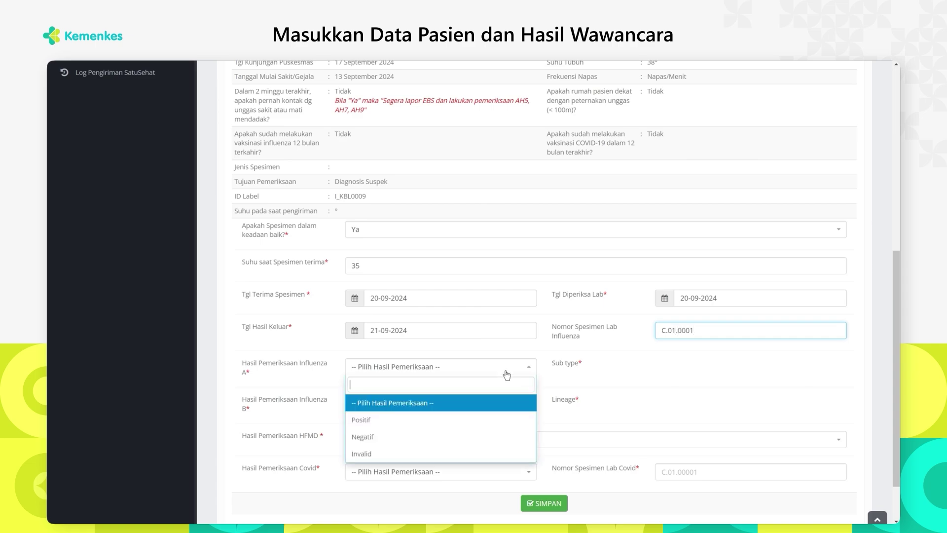
pyautogui.click(426, 420)
pyautogui.click(676, 365)
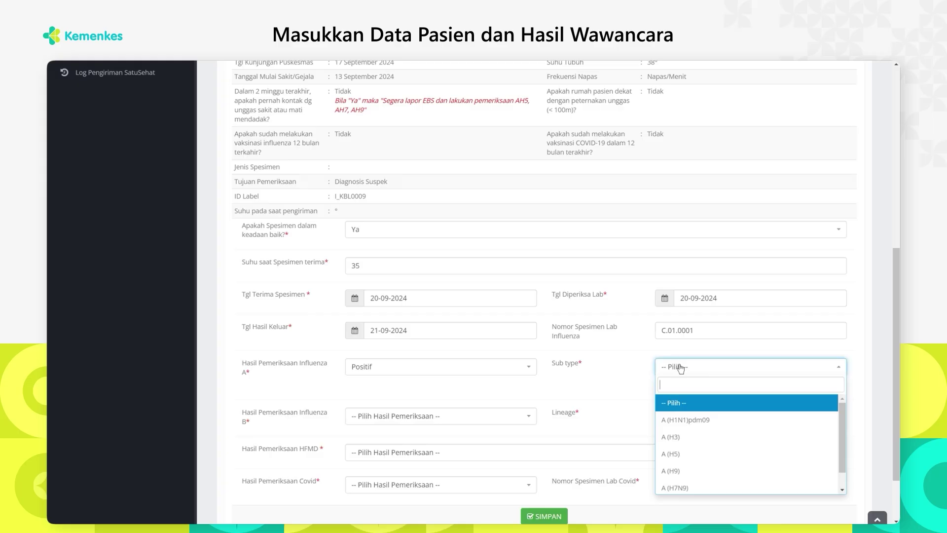
pyautogui.click(698, 420)
pyautogui.click(684, 383)
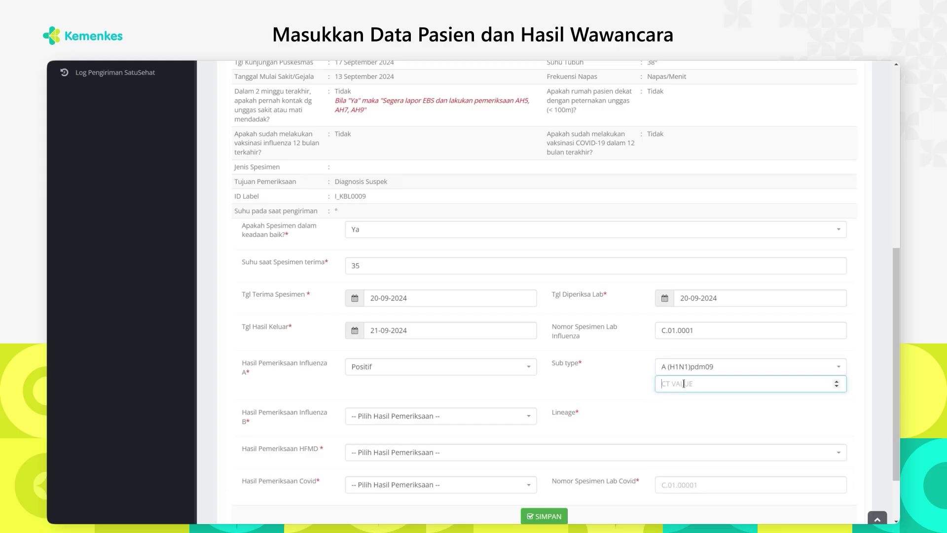
pyautogui.write('1')
# Set Influenza B to Positif with lineage B (YAMAGATA) and CT value 2
pyautogui.click(477, 418)
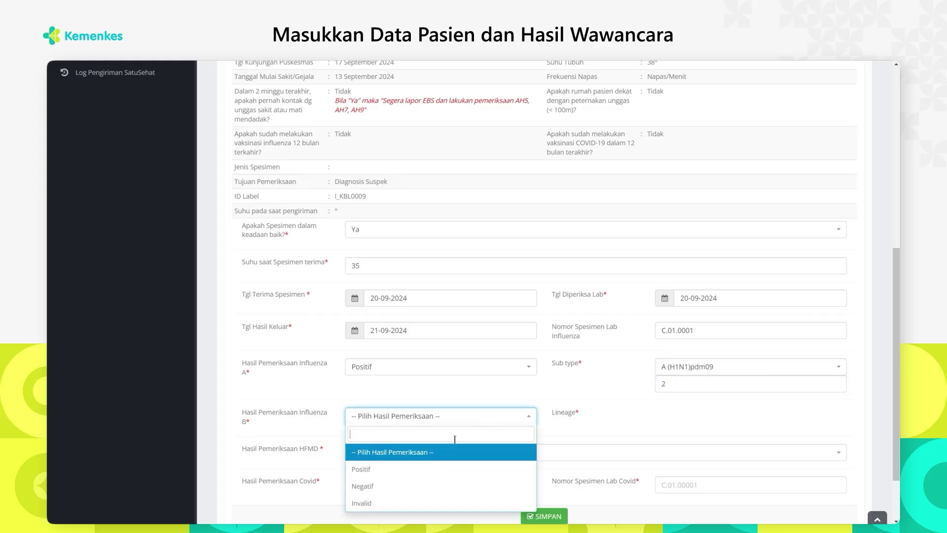
pyautogui.click(425, 468)
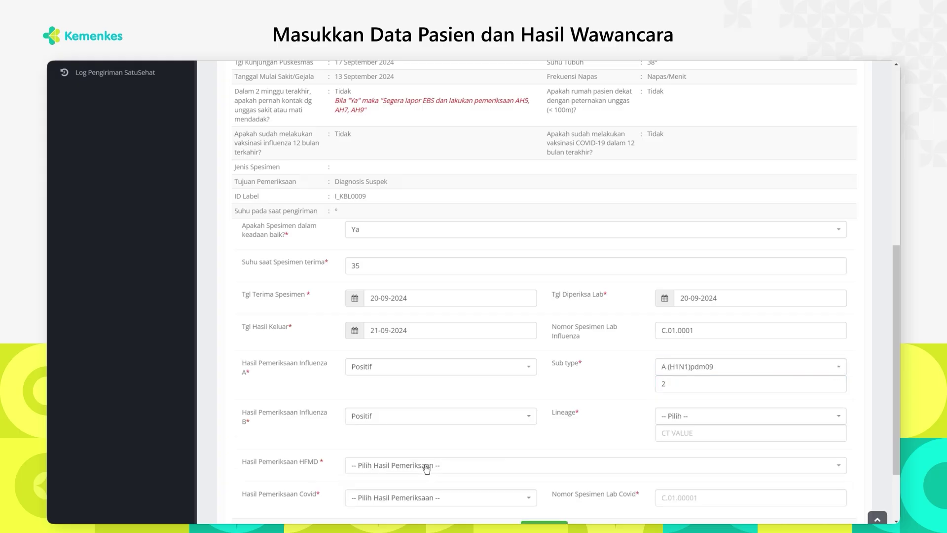
pyautogui.click(679, 418)
pyautogui.click(698, 476)
pyautogui.click(689, 434)
pyautogui.write('2')
# Mark HFMD and Covid as Positif and enter Covid lab specimen number C.01.000
pyautogui.scroll(-1, 688, 436)
pyautogui.scroll(-3, 641, 419)
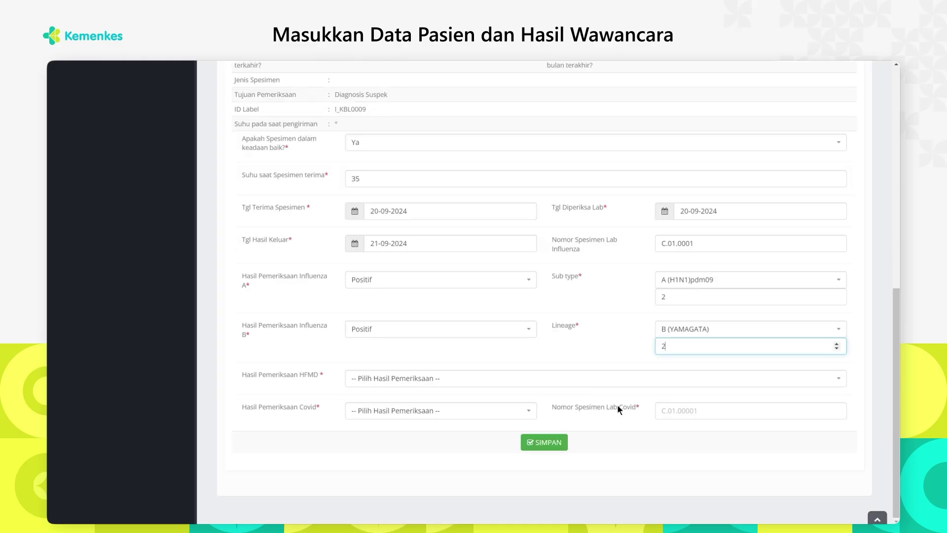
pyautogui.click(599, 384)
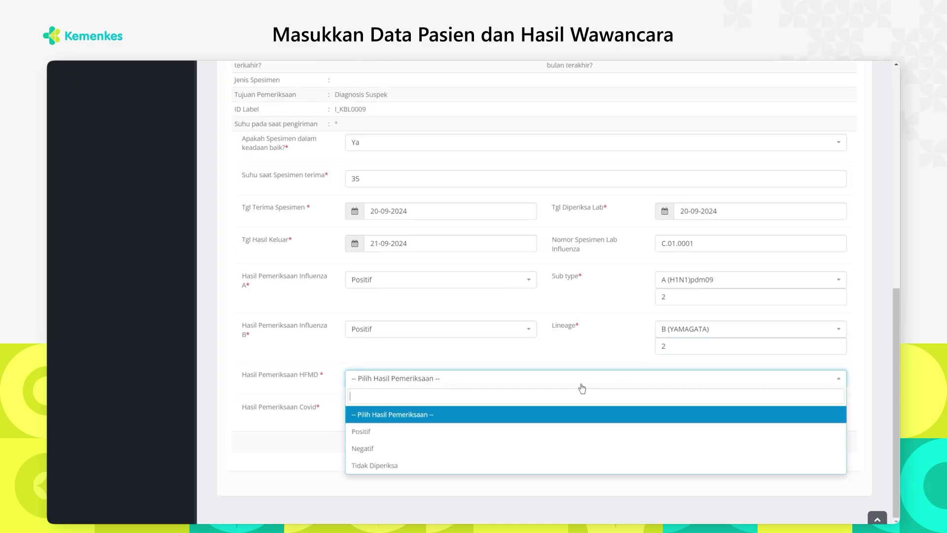
pyautogui.click(469, 432)
pyautogui.click(445, 412)
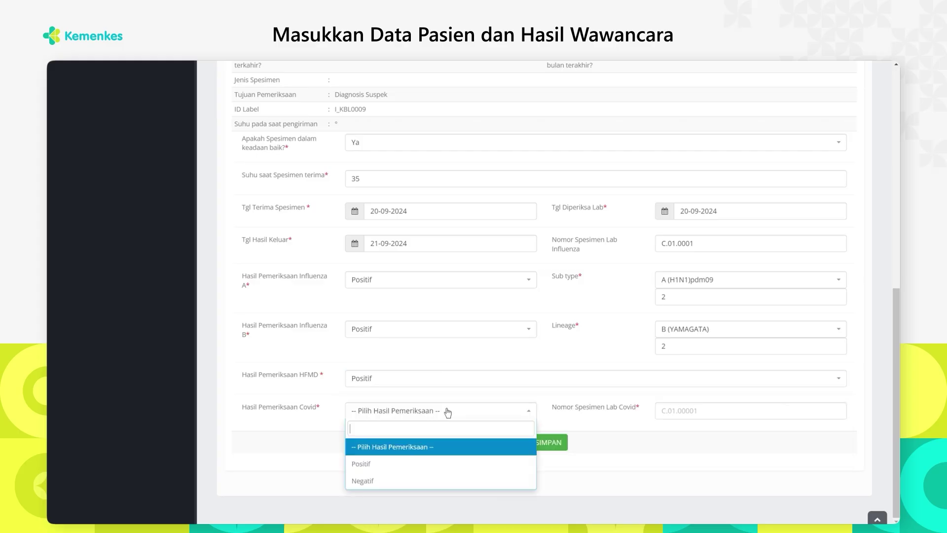
pyautogui.click(387, 464)
pyautogui.click(701, 406)
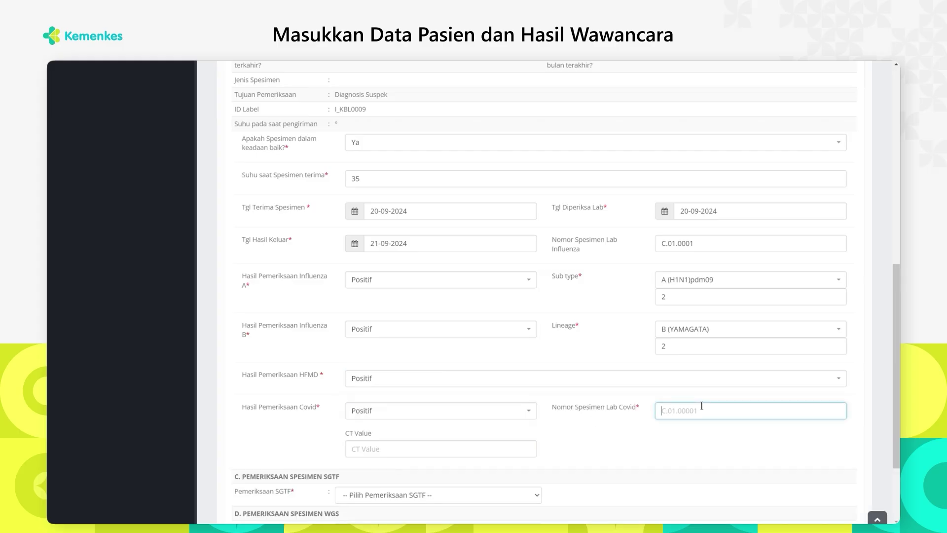
pyautogui.write('C.01.00001')
pyautogui.click(392, 447)
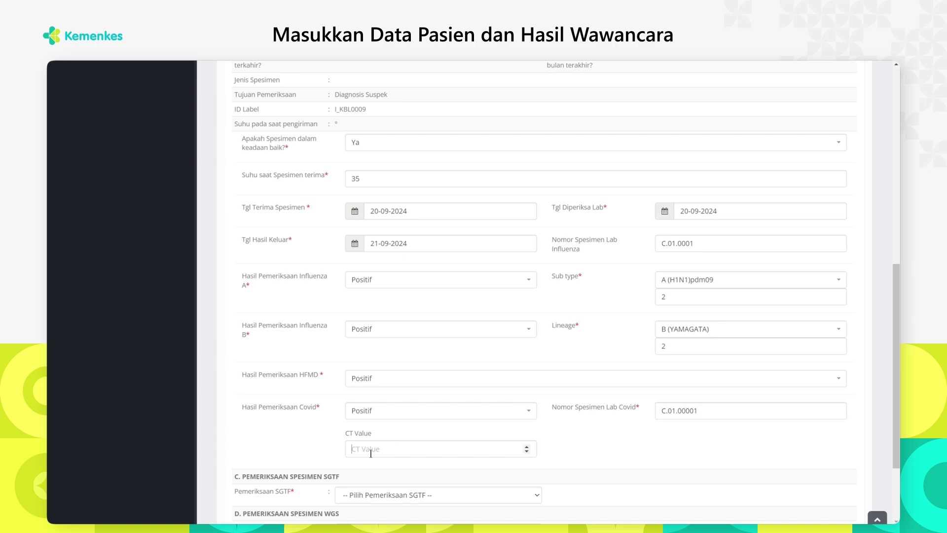
# Enter Covid CT value 0; send SGTF to Laboratorium Pelatihan Empat and WGS to Labkesda Provinsi Jawa Barat
pyautogui.write('0')
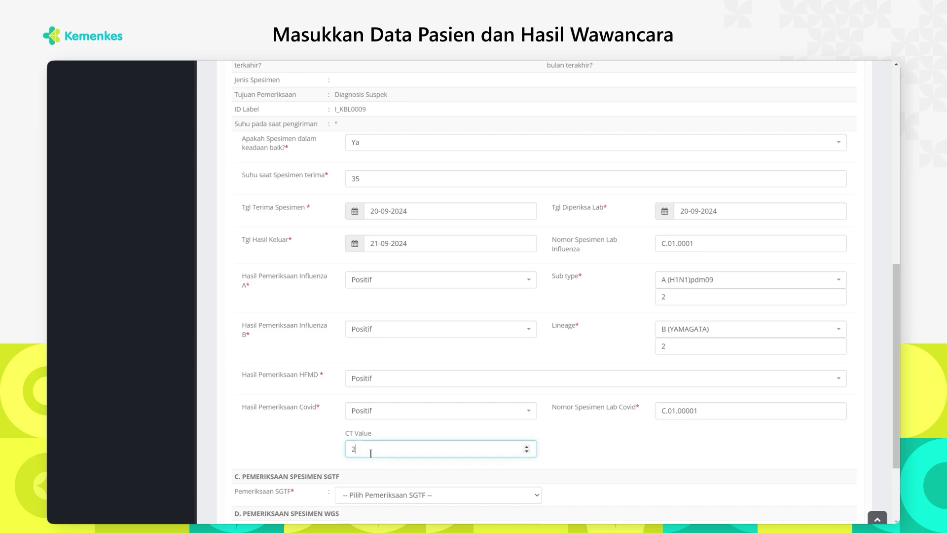
pyautogui.scroll(-2, 392, 419)
pyautogui.click(388, 382)
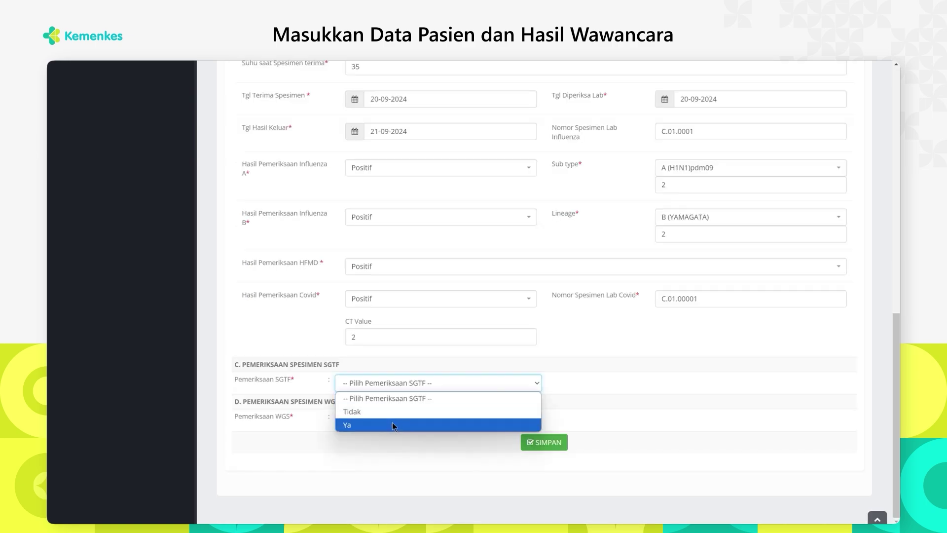
pyautogui.click(393, 425)
pyautogui.click(569, 384)
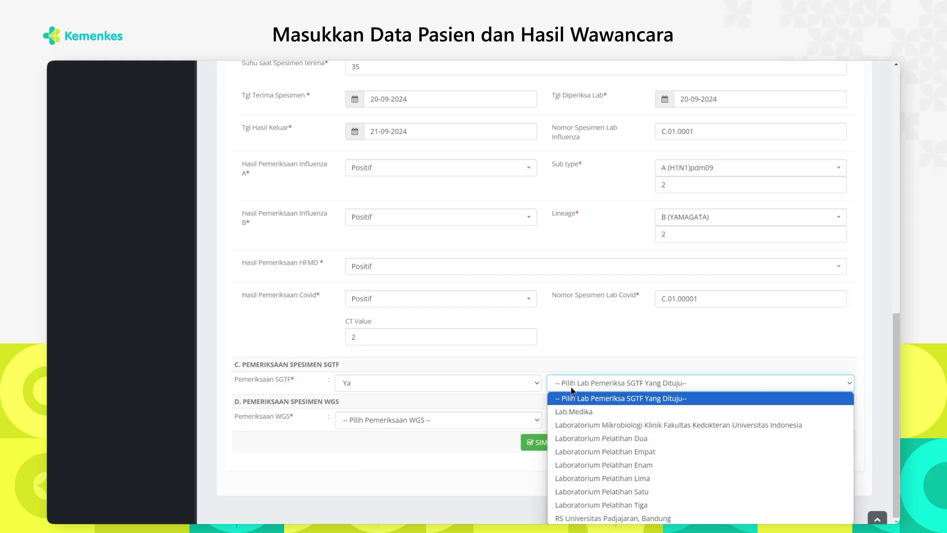
pyautogui.click(592, 451)
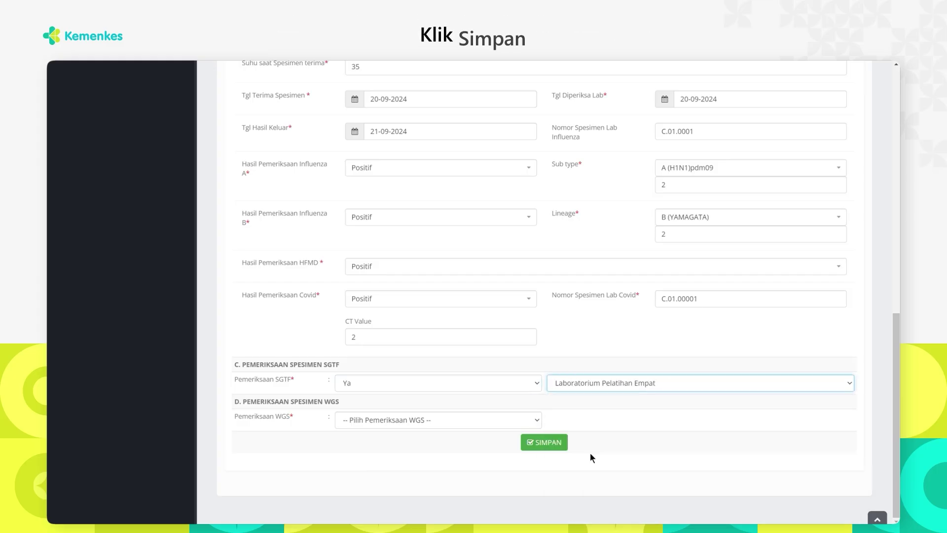
pyautogui.click(429, 421)
pyautogui.click(424, 460)
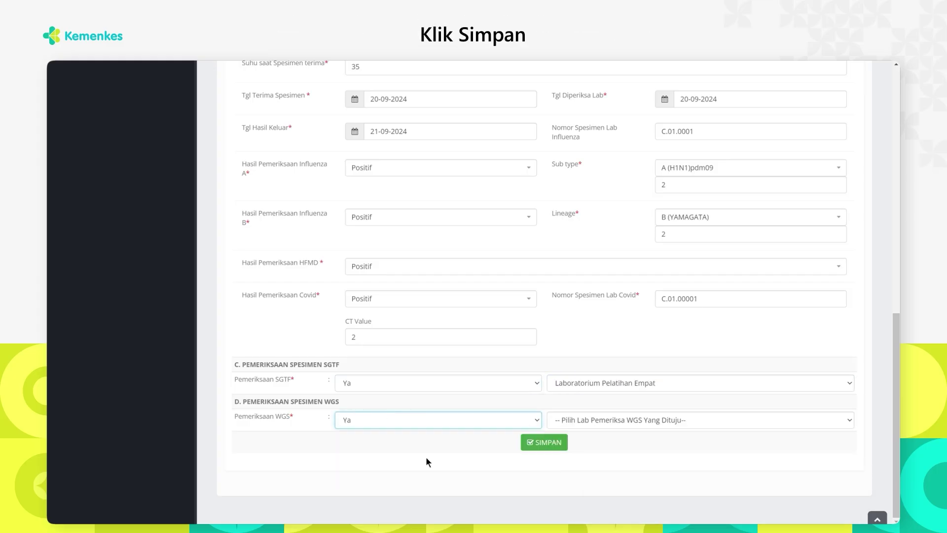
pyautogui.click(587, 420)
pyautogui.click(593, 452)
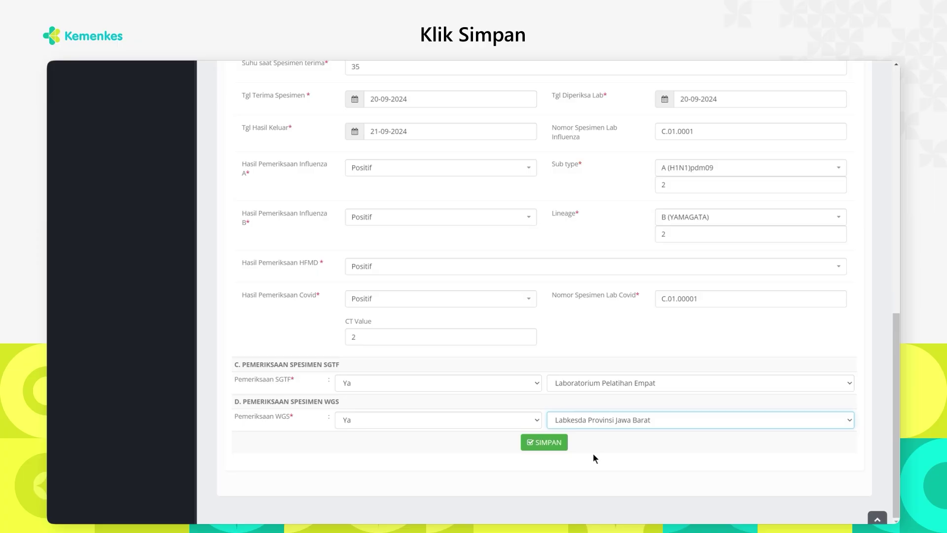
# Save the results, confirm in the Check Form, and dismiss the success notice
pyautogui.click(545, 442)
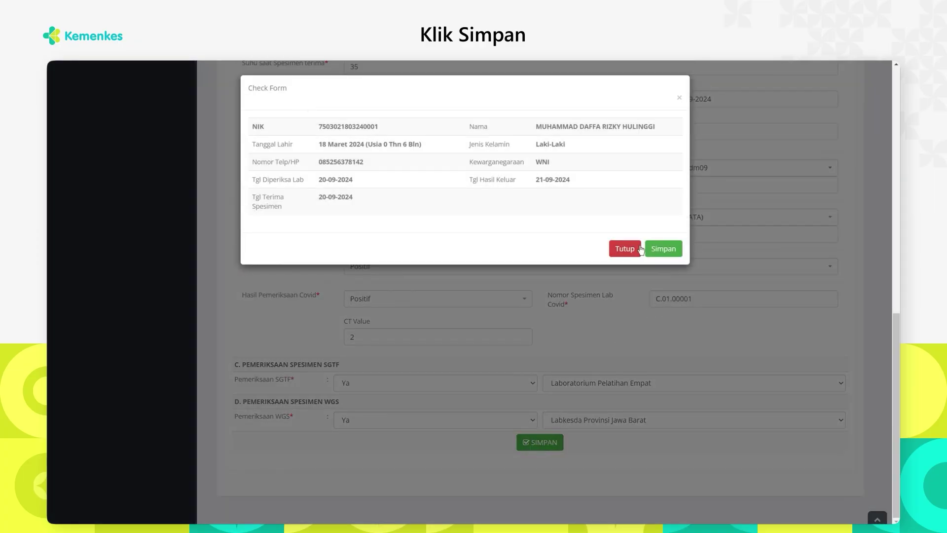
pyautogui.doubleClick(369, 126)
pyautogui.hotkey('ctrl', 'c')
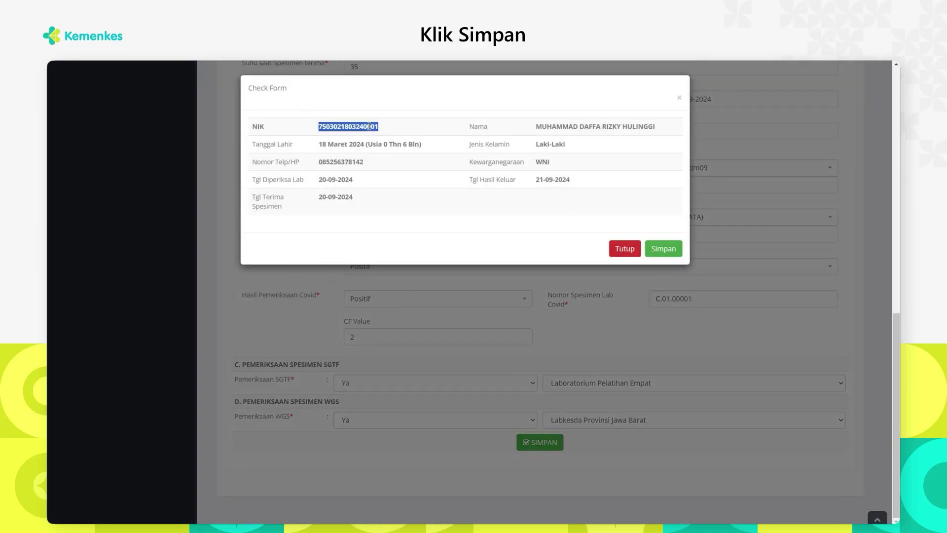
pyautogui.click(668, 248)
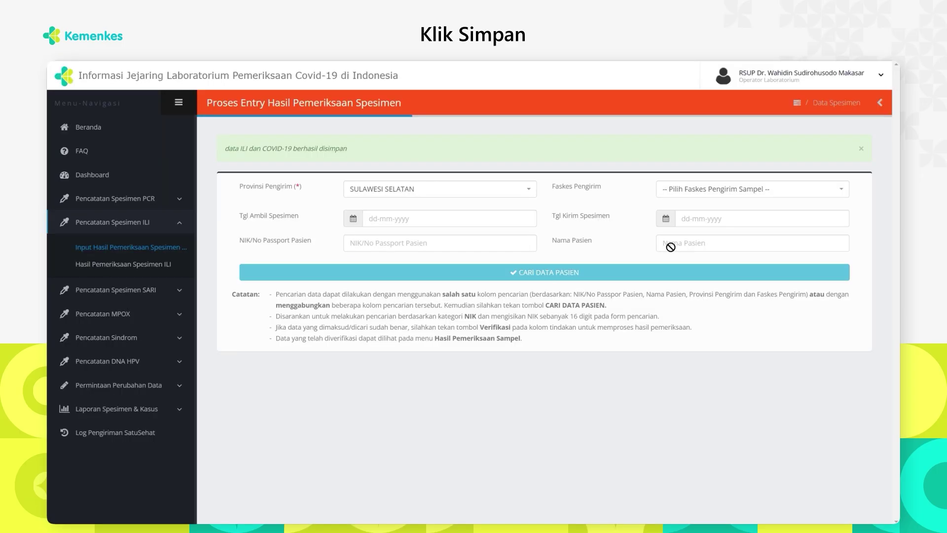
pyautogui.click(860, 153)
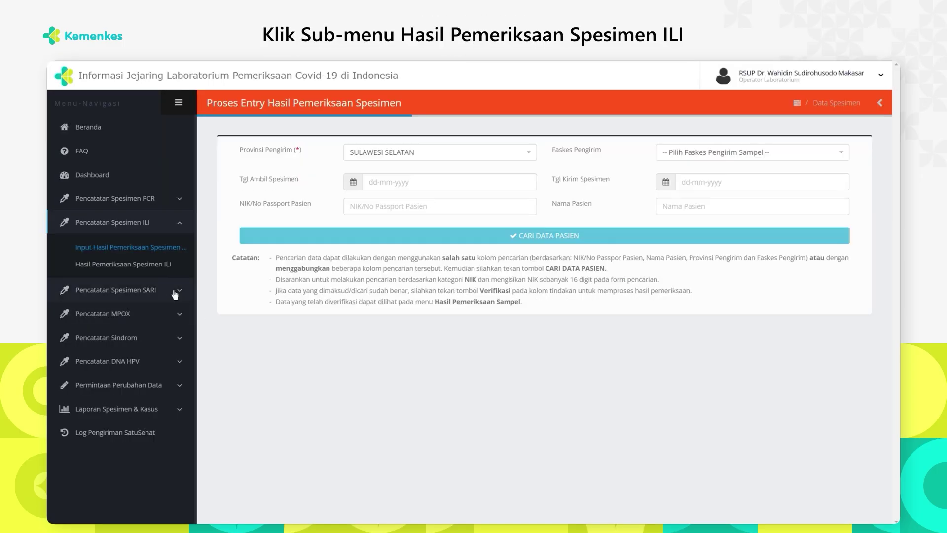
# Search Hasil Pemeriksaan Spesimen ILI for the patient using their pasted NIK
pyautogui.click(159, 266)
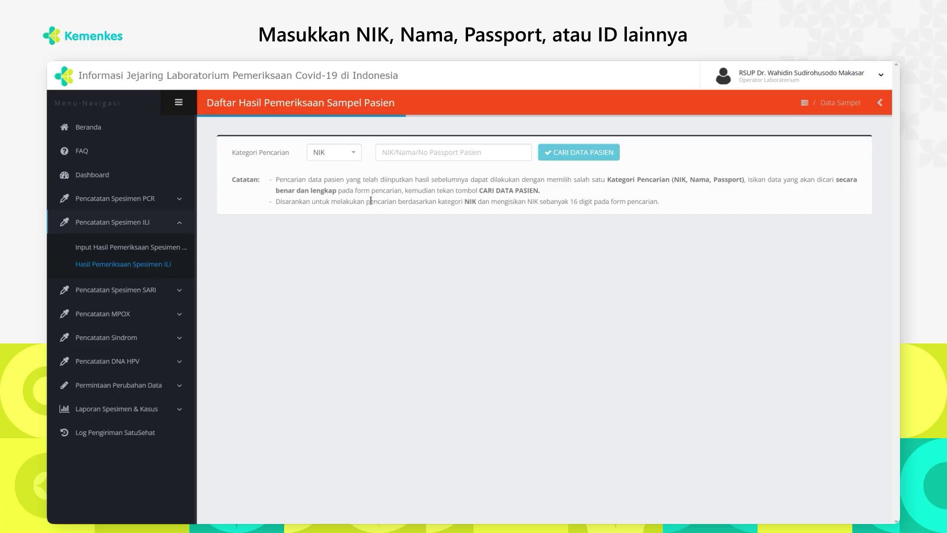
pyautogui.click(432, 157)
pyautogui.hotkey('ctrl', 'v')
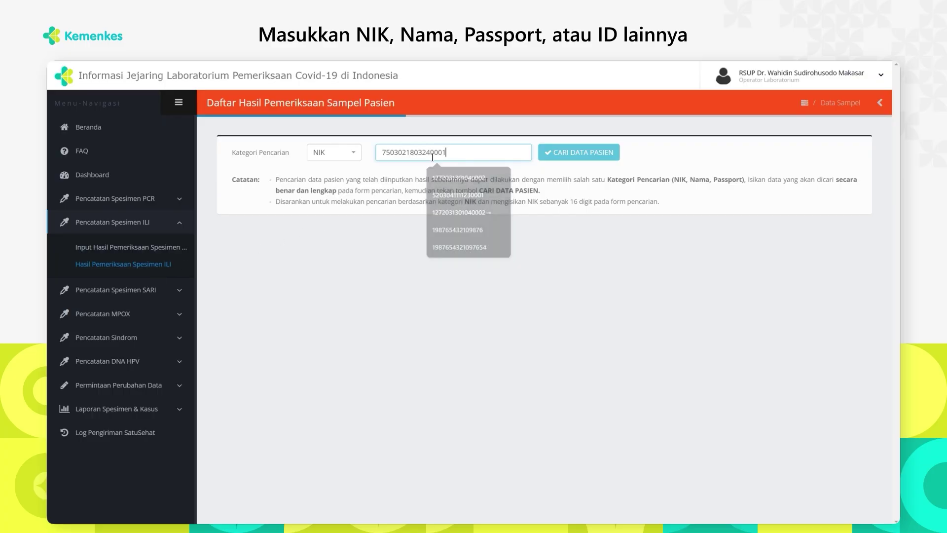
pyautogui.click(556, 154)
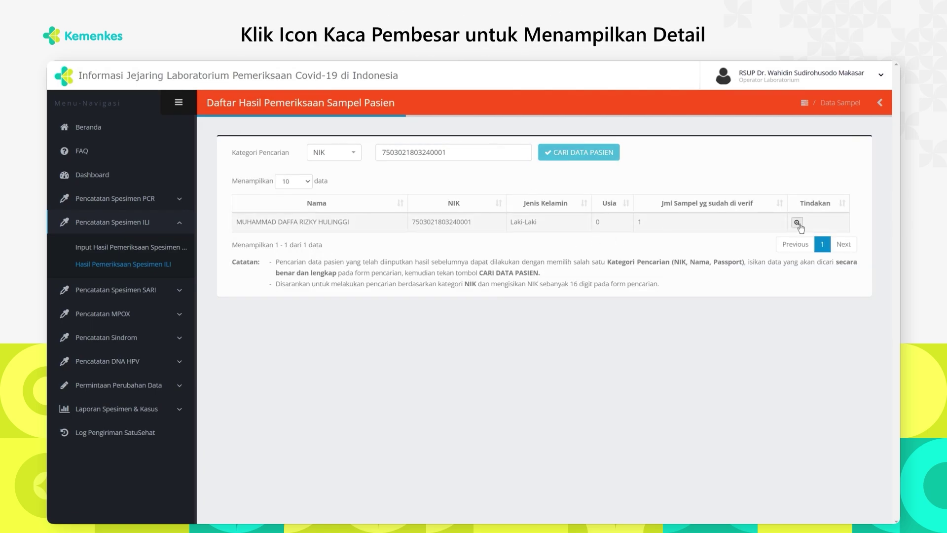
pyautogui.click(796, 222)
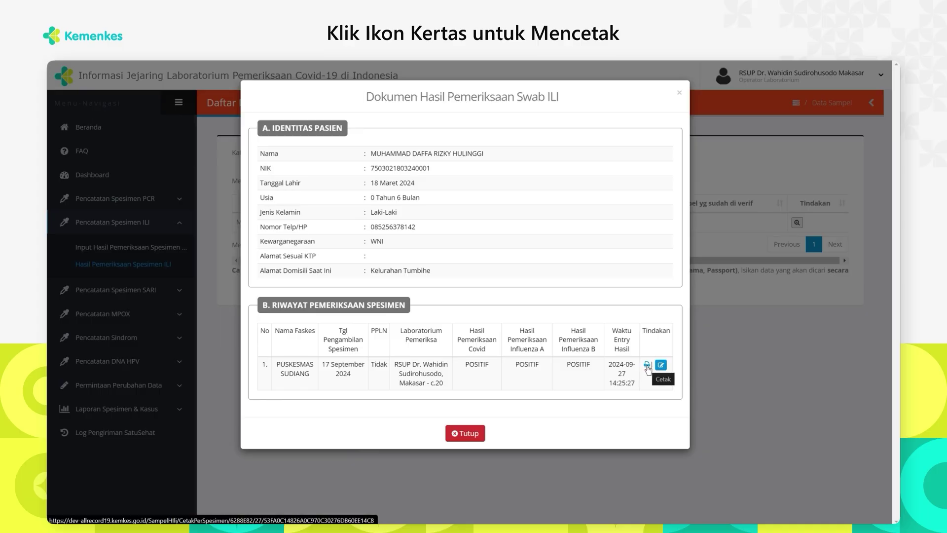
pyautogui.click(648, 366)
pyautogui.scroll(-4, 466, 332)
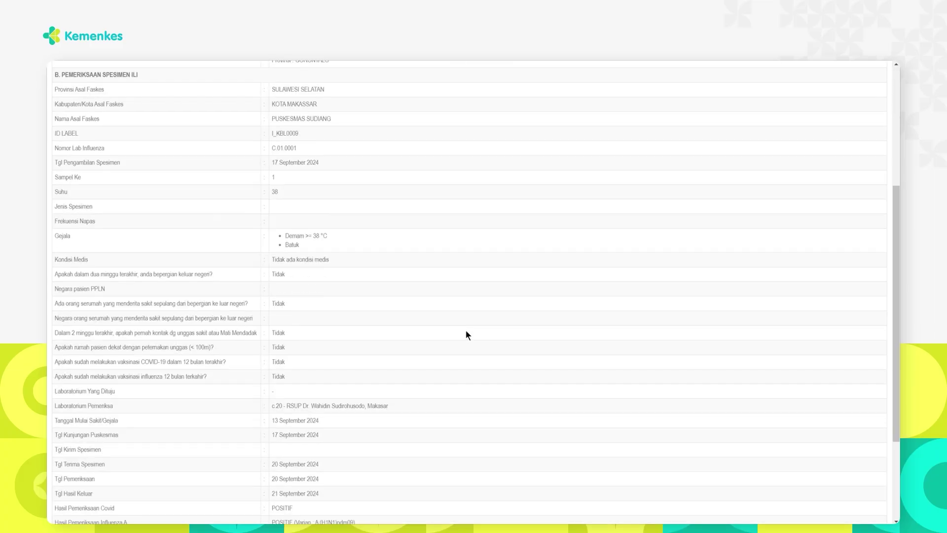
pyautogui.scroll(-3, 466, 332)
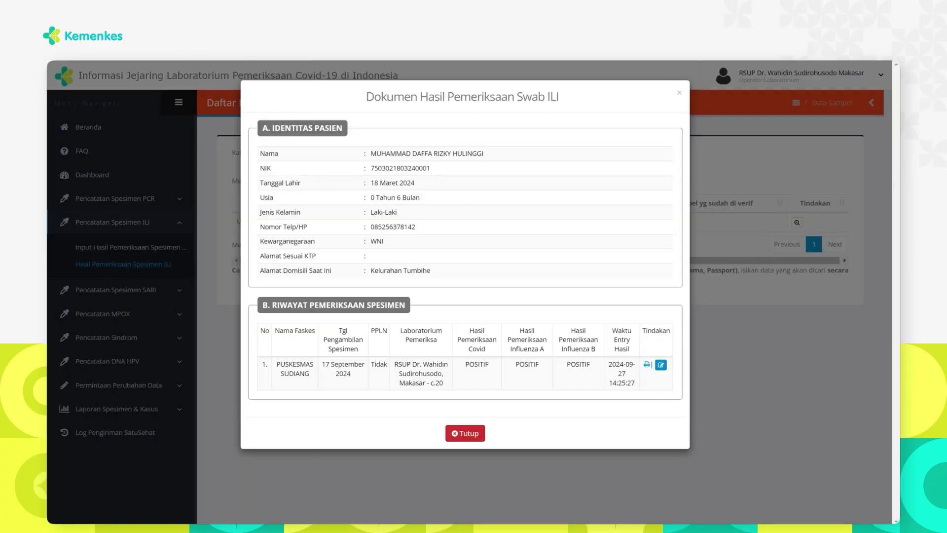
pyautogui.click(466, 433)
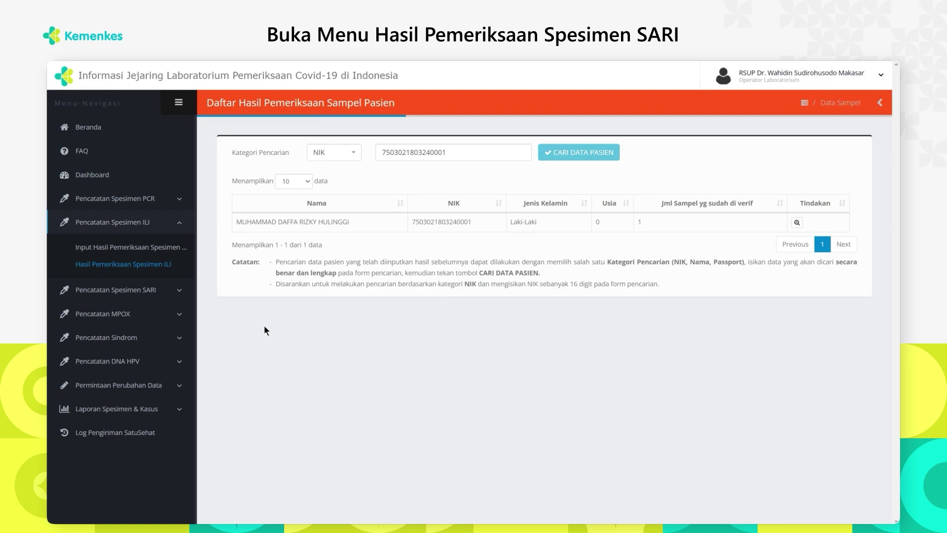
# Search the SARI Input Hasil Pemeriksaan Spesimen page for the patient by their NIK
pyautogui.click(170, 290)
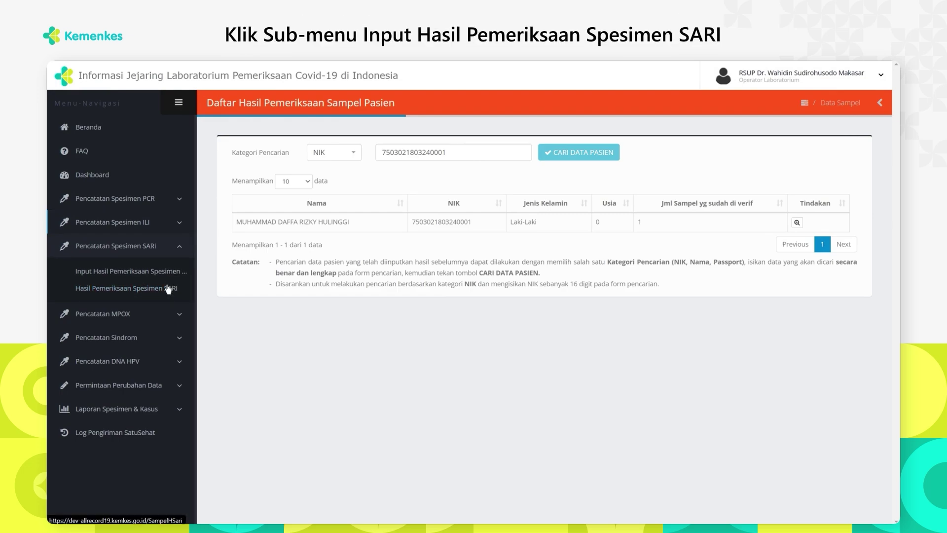
pyautogui.click(156, 273)
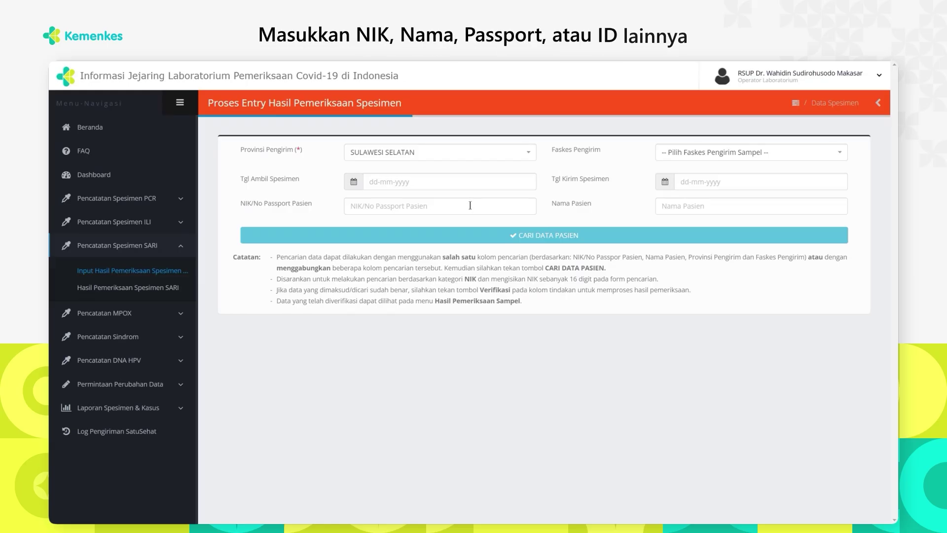
pyautogui.click(470, 205)
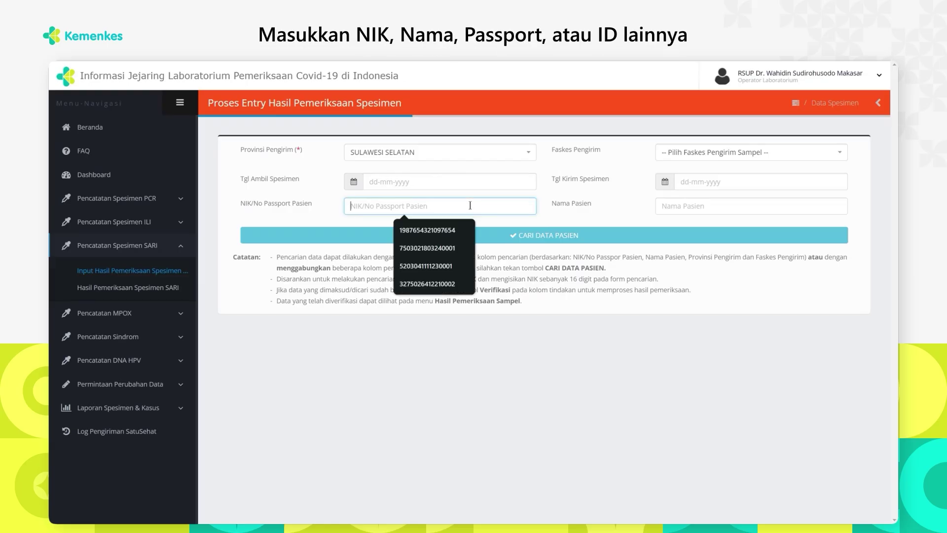
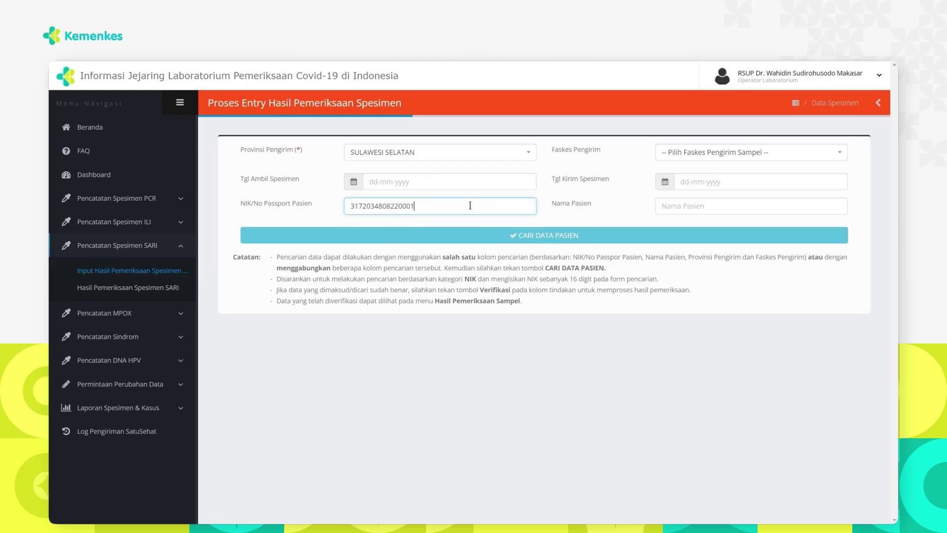
pyautogui.click(573, 236)
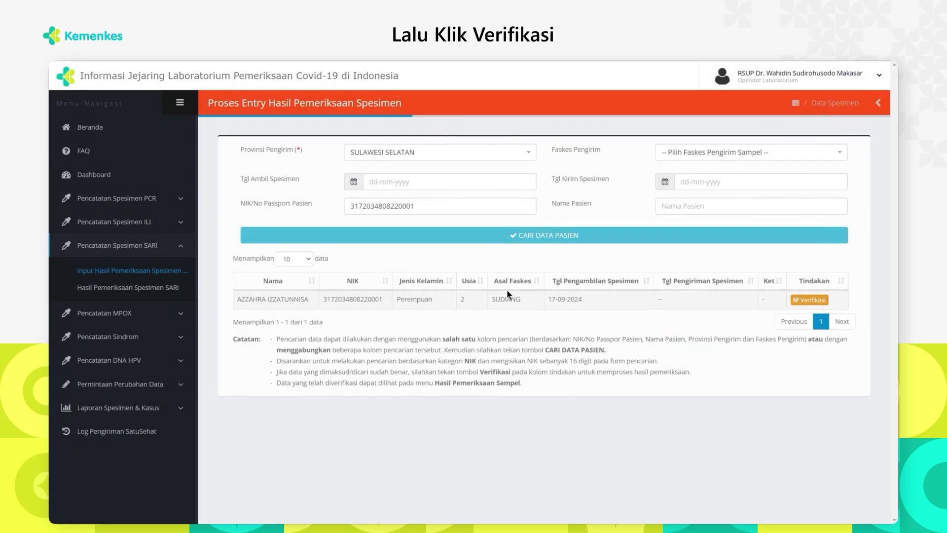
# Open the patient's SARI form and record specimen condition Ya with temperature 35
pyautogui.click(803, 302)
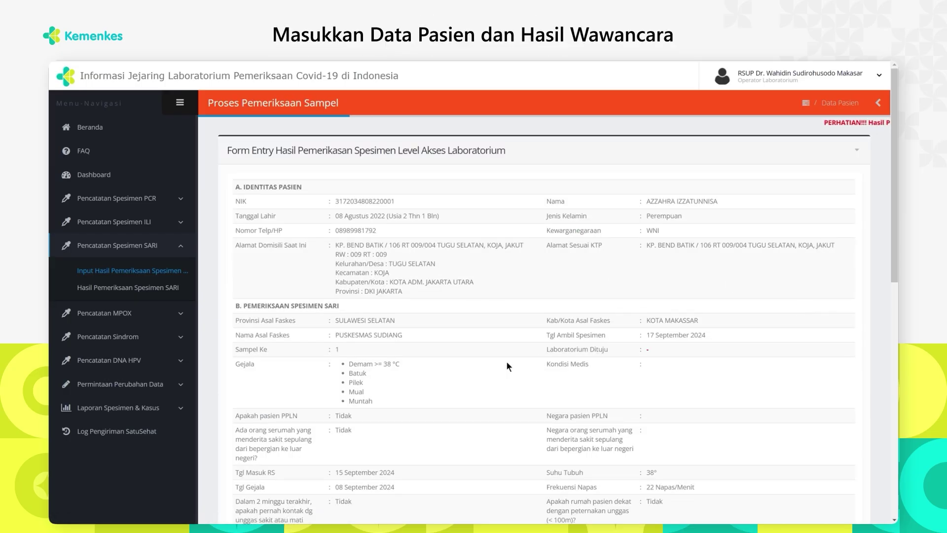
pyautogui.scroll(-8, 508, 365)
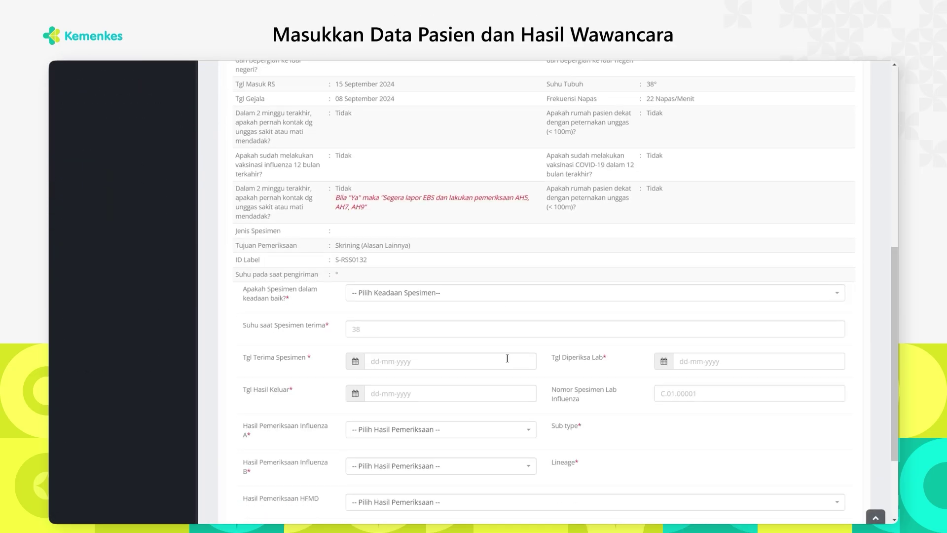
pyautogui.click(497, 296)
pyautogui.click(413, 346)
pyautogui.click(395, 329)
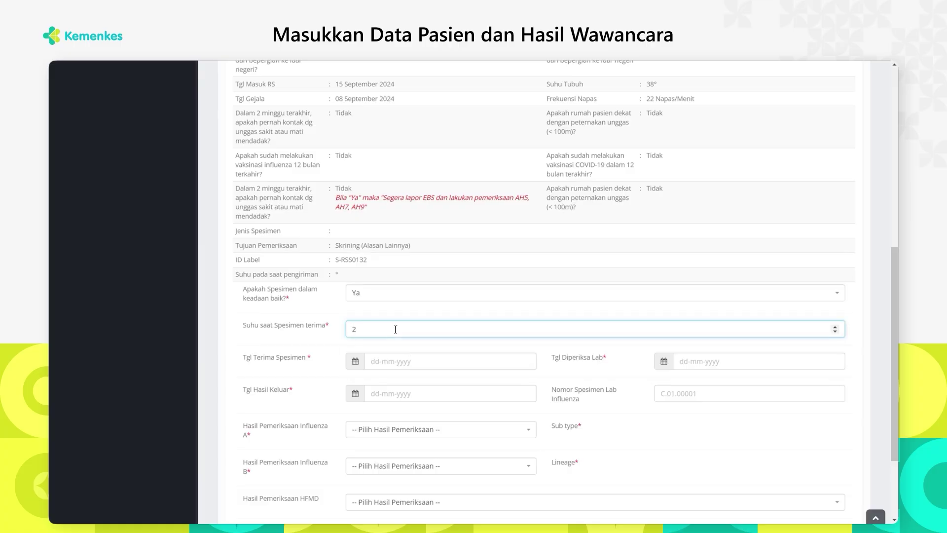
pyautogui.press('Tab')
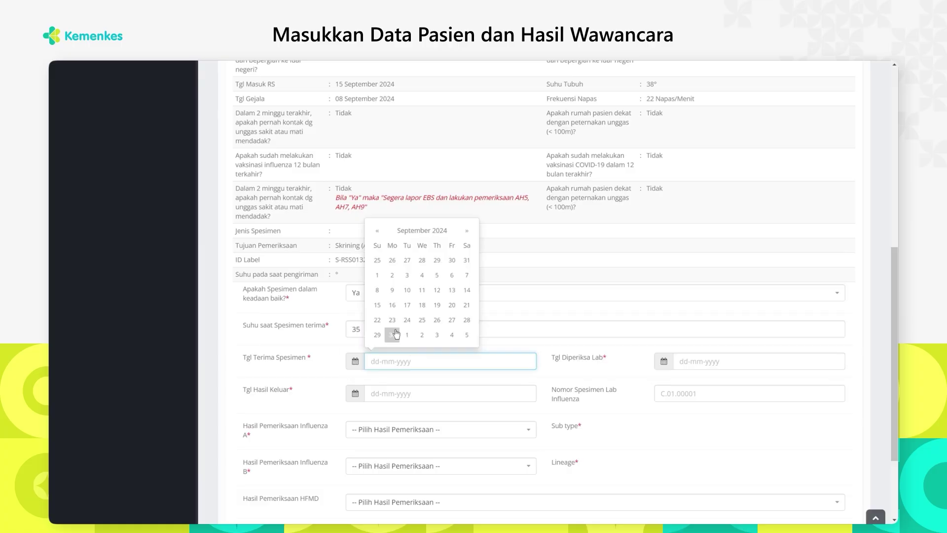
# Set received and lab exam dates to 20-09-2024, release 21-09-2024, influenza number C.02.0002
pyautogui.click(451, 305)
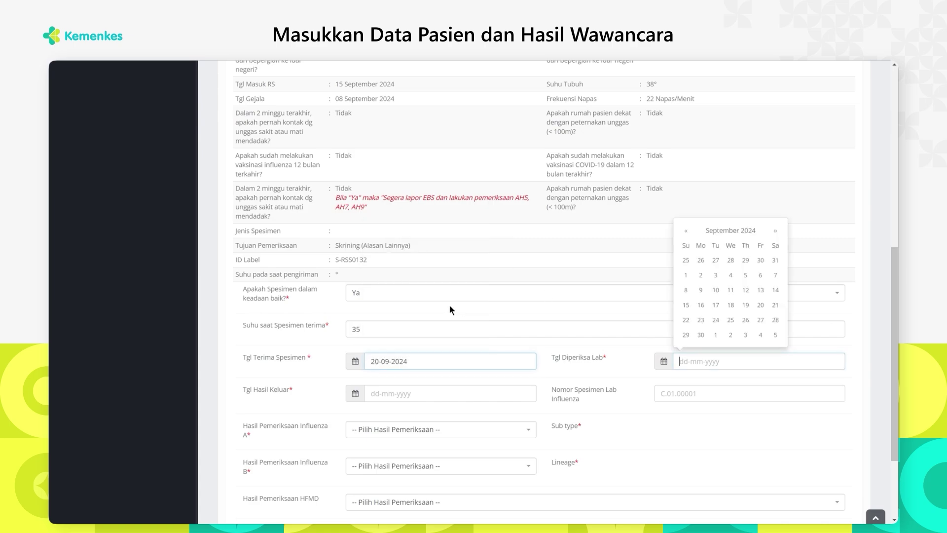
pyautogui.click(761, 304)
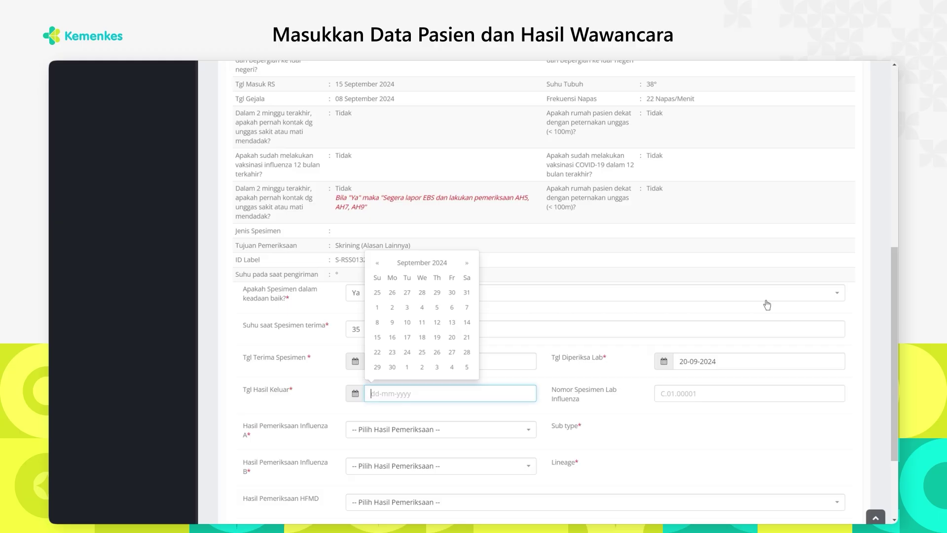
pyautogui.click(466, 338)
pyautogui.doubleClick(502, 338)
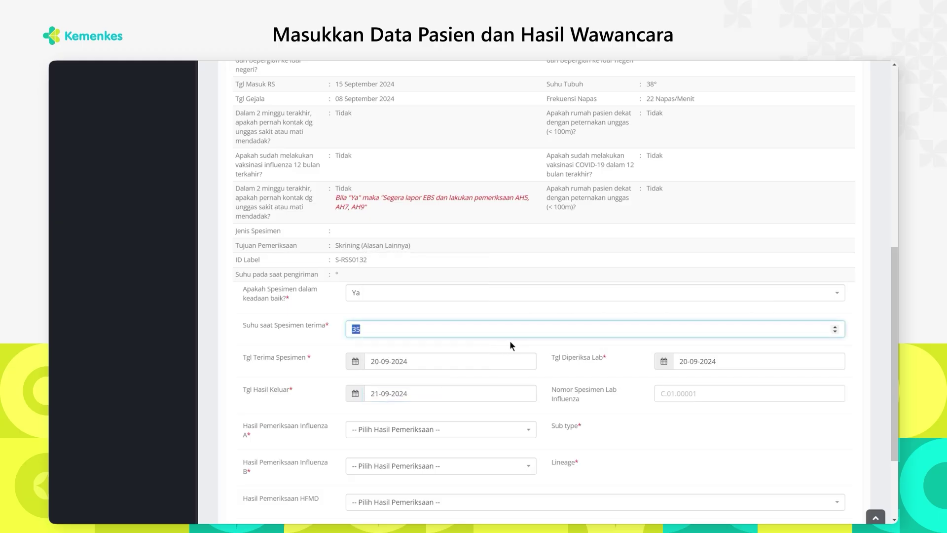
pyautogui.click(676, 391)
pyautogui.write('C.')
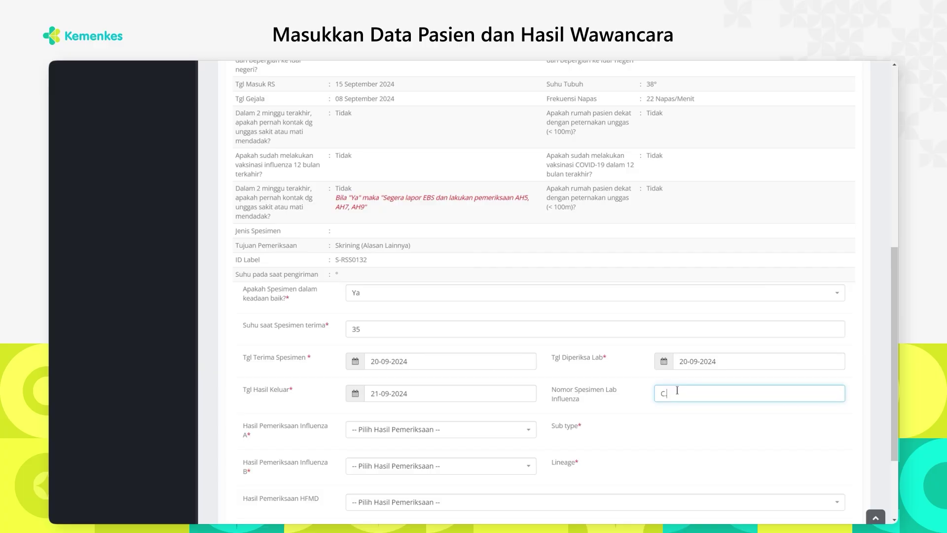
pyautogui.write('02.0002')
pyautogui.click(498, 431)
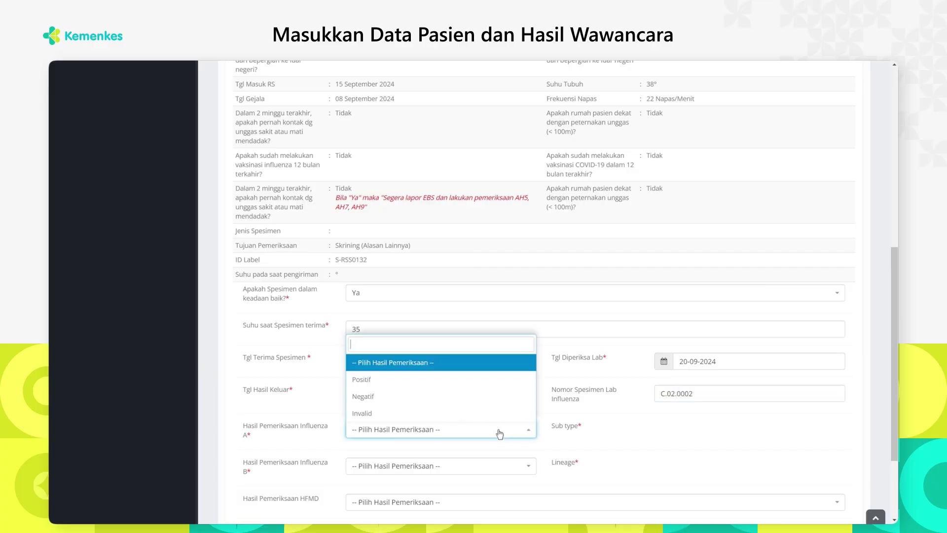
# Set Influenza A to Positif with sub type A (H1N1)pdm09 and CT value 2
pyautogui.click(444, 378)
pyautogui.click(670, 430)
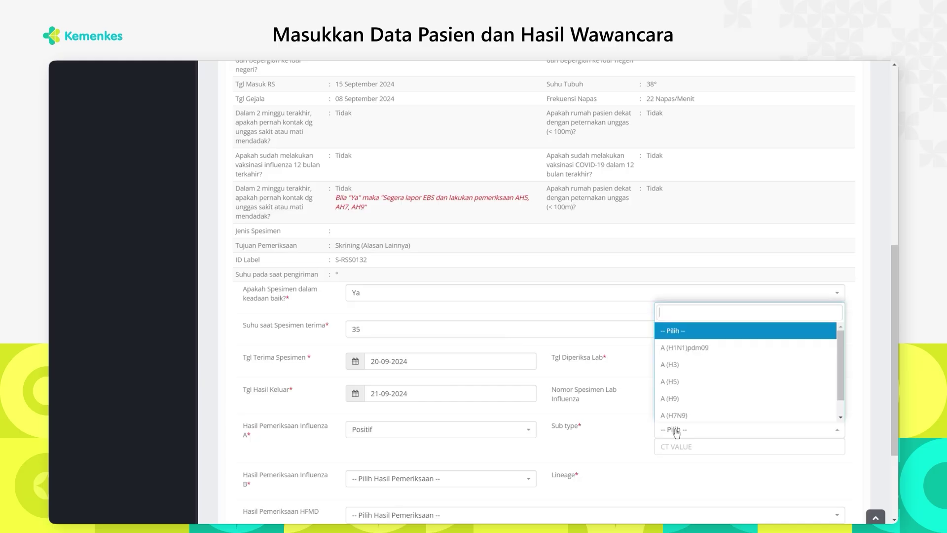
pyautogui.click(688, 348)
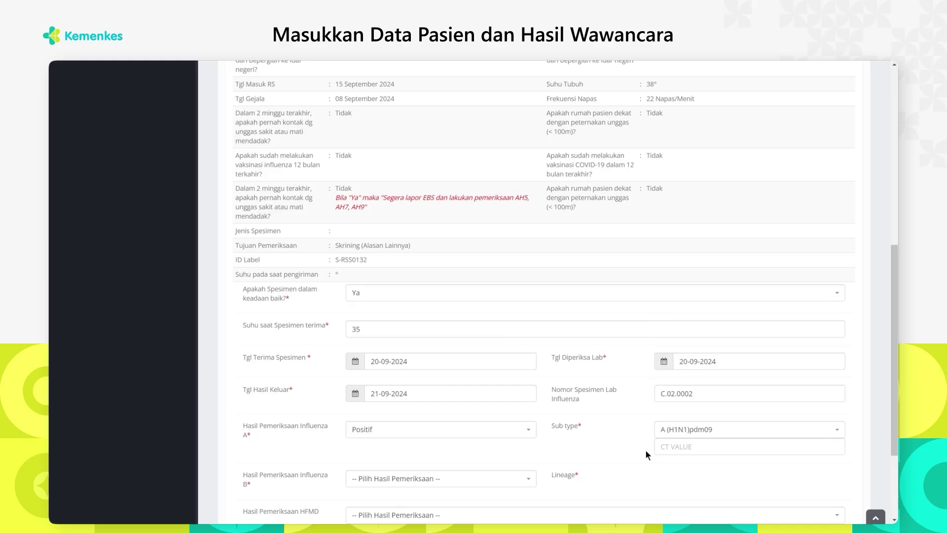
pyautogui.click(662, 448)
pyautogui.write('2')
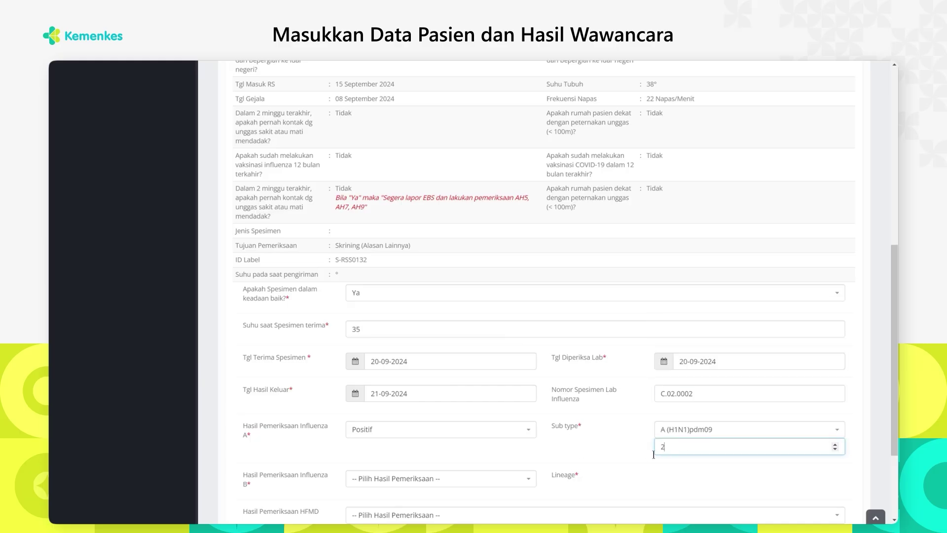
# Set Influenza B to Positif with lineage B (YAMAGATA) and CT value 2
pyautogui.click(474, 479)
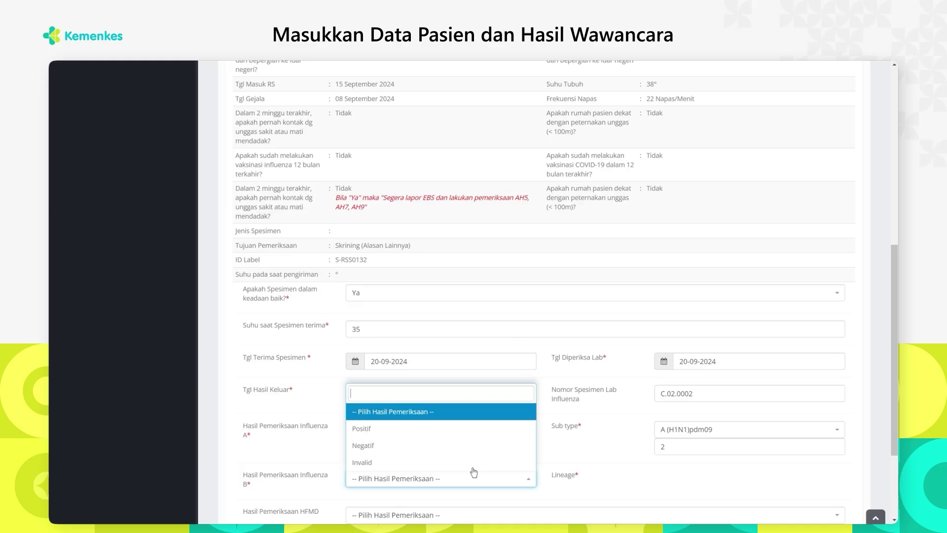
pyautogui.click(432, 427)
pyautogui.scroll(-3, 432, 424)
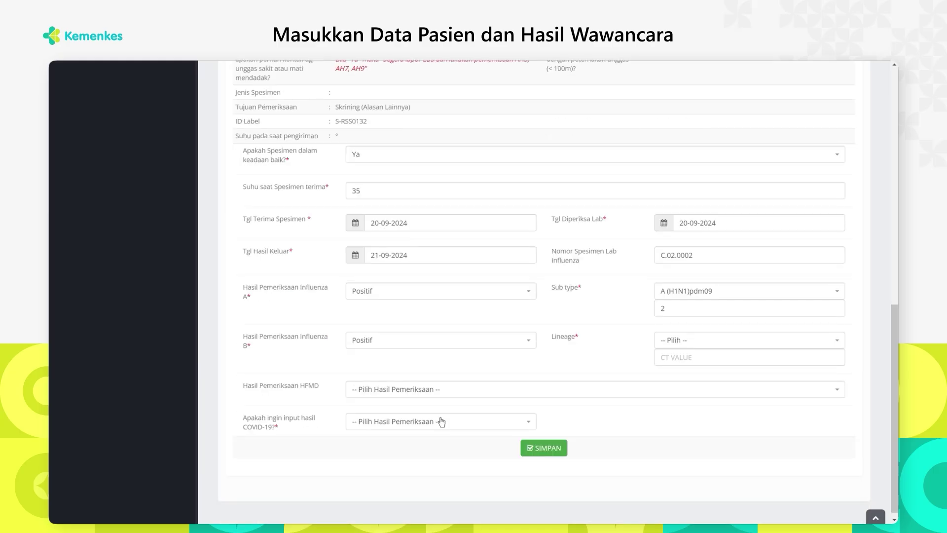
pyautogui.click(740, 340)
pyautogui.click(697, 394)
pyautogui.click(680, 363)
pyautogui.write('2')
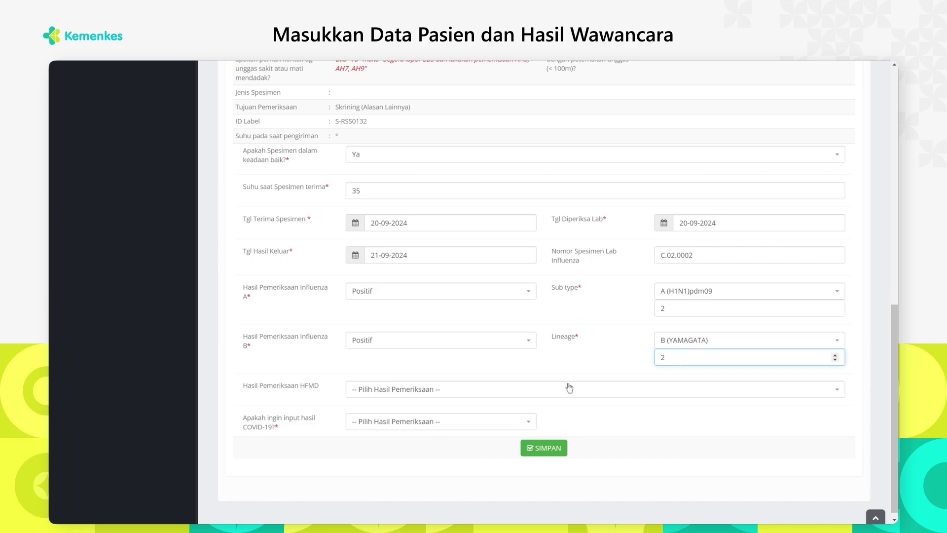
# Mark HFMD Positif and add a Positif COVID-19 result, number C.02.0002, CT value 2
pyautogui.click(566, 388)
pyautogui.click(450, 443)
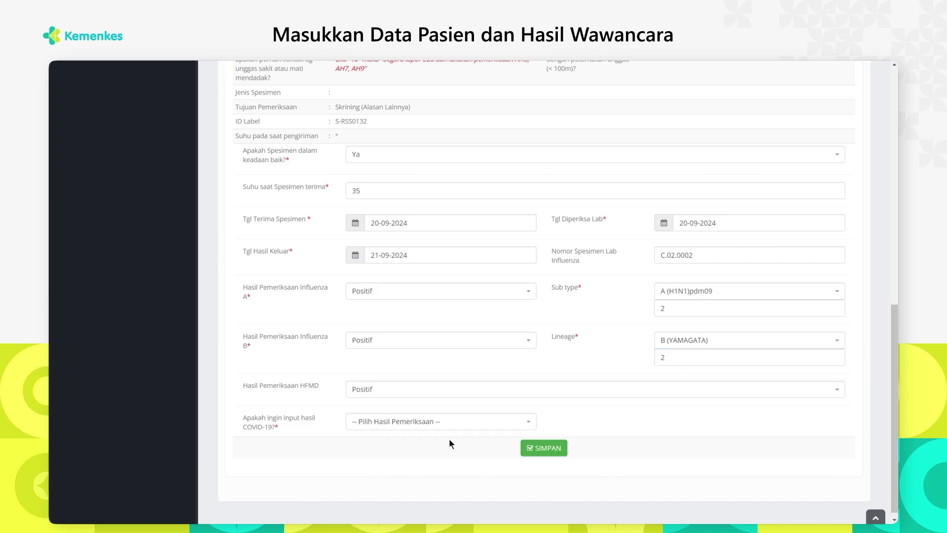
pyautogui.click(426, 424)
pyautogui.click(356, 475)
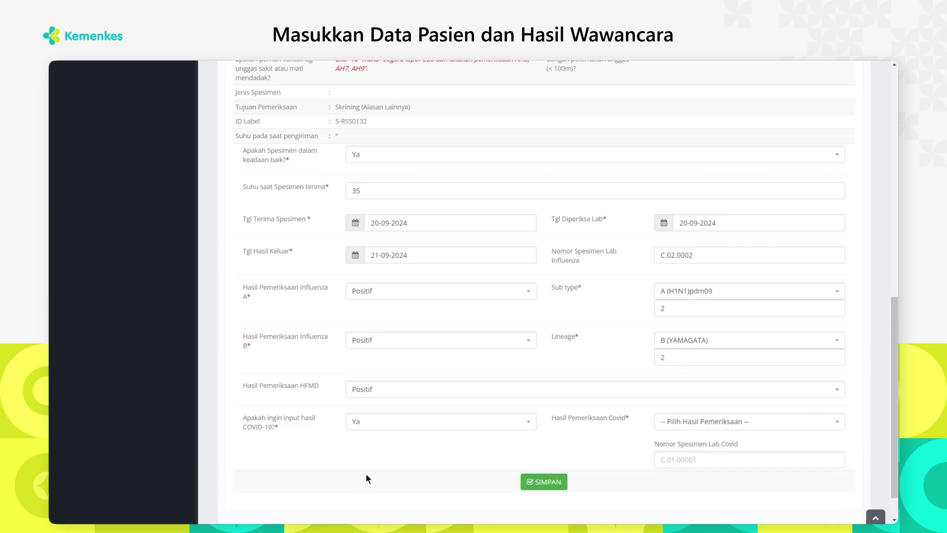
pyautogui.click(692, 419)
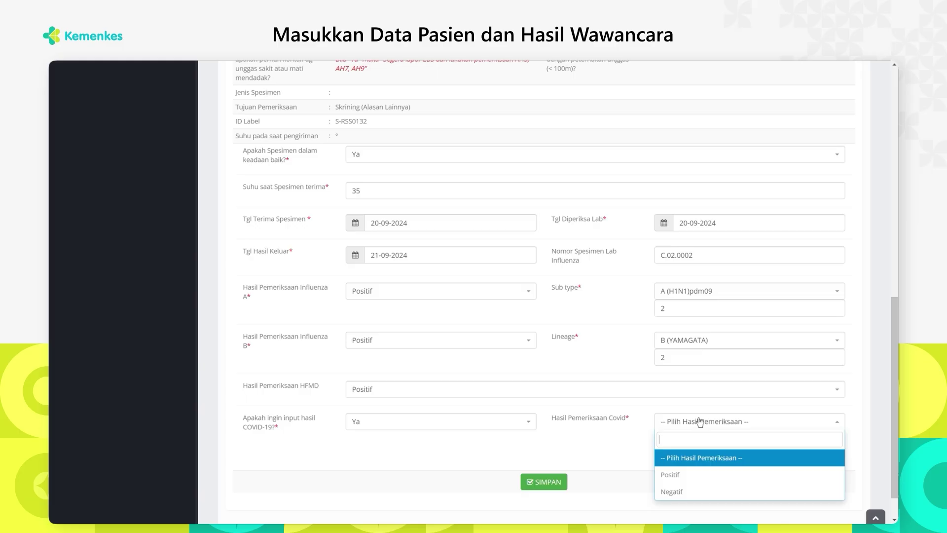
pyautogui.click(680, 473)
pyautogui.click(697, 463)
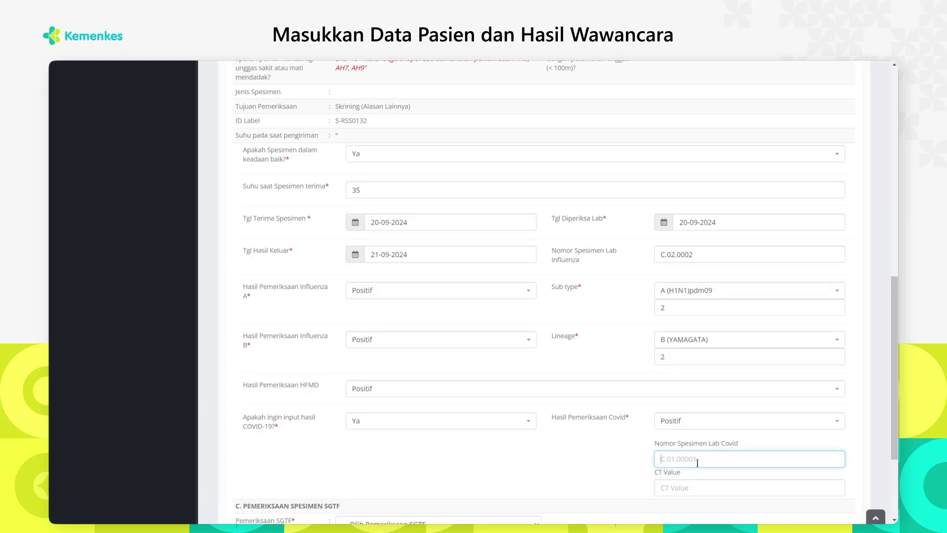
pyautogui.scroll(-2, 697, 463)
pyautogui.write('C.')
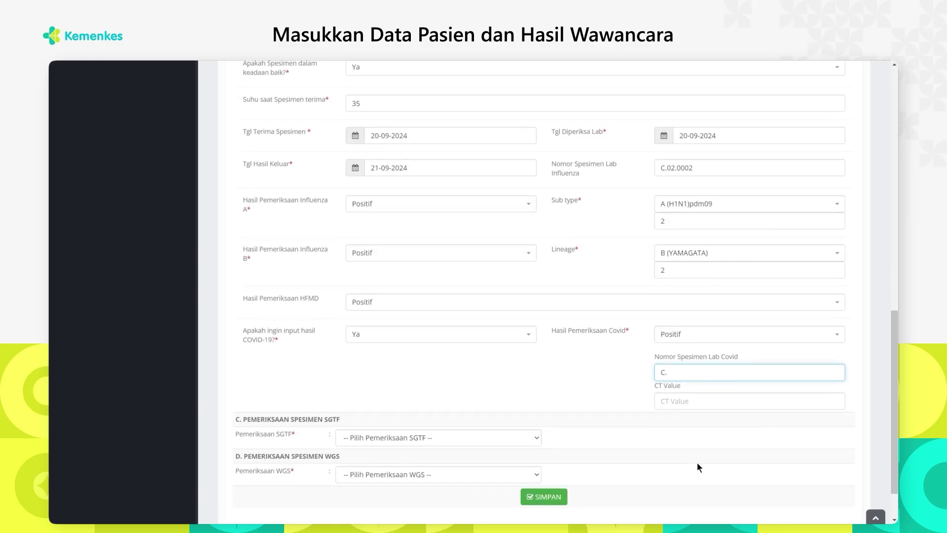
pyautogui.write('02.0002')
pyautogui.click(684, 406)
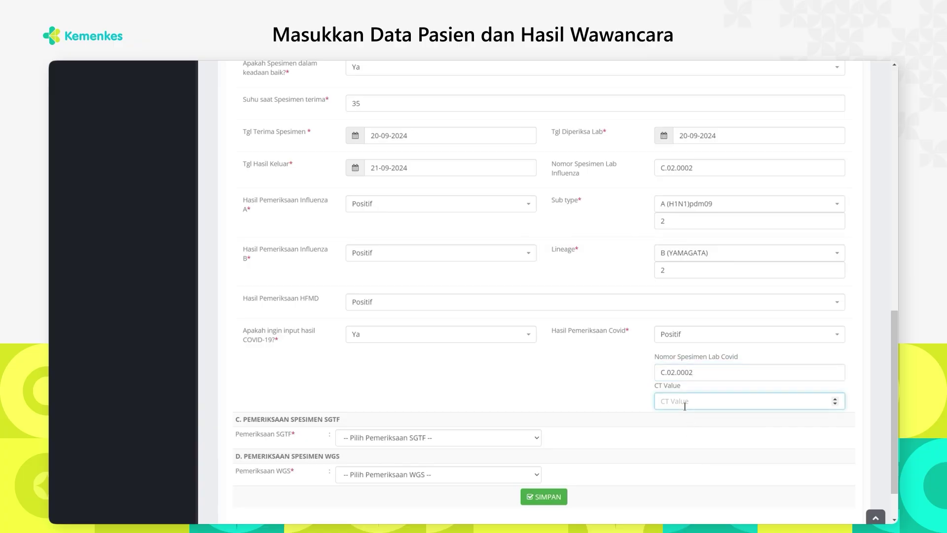
pyautogui.write('2')
# Send SGTF and WGS to the Universitas Indonesia microbiology lab and save the SARI entry
pyautogui.click(524, 438)
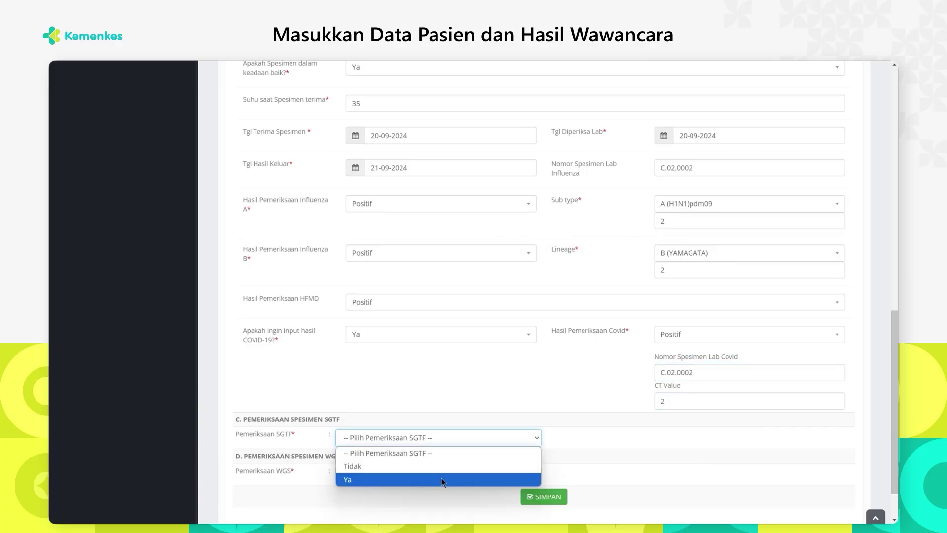
pyautogui.click(442, 480)
pyautogui.scroll(-2, 441, 459)
pyautogui.click(598, 385)
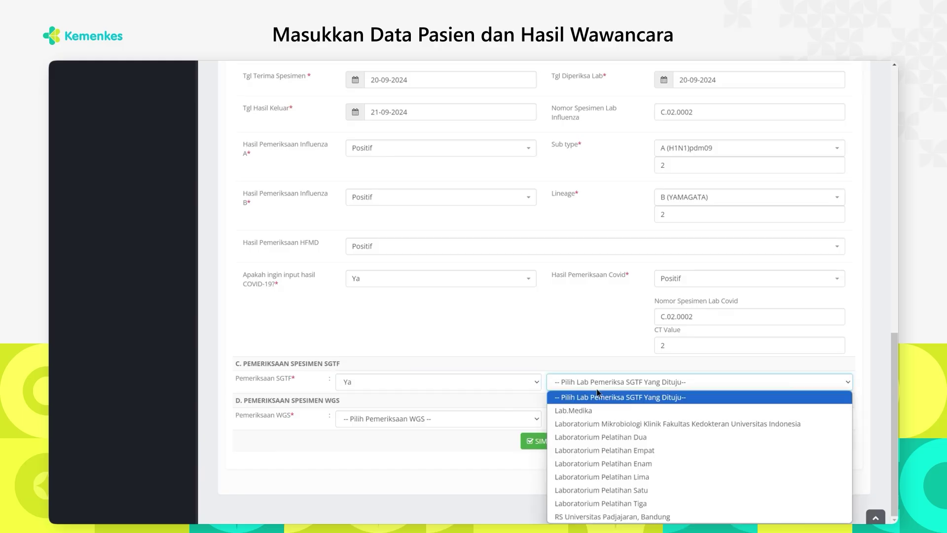
pyautogui.click(587, 424)
pyautogui.click(517, 417)
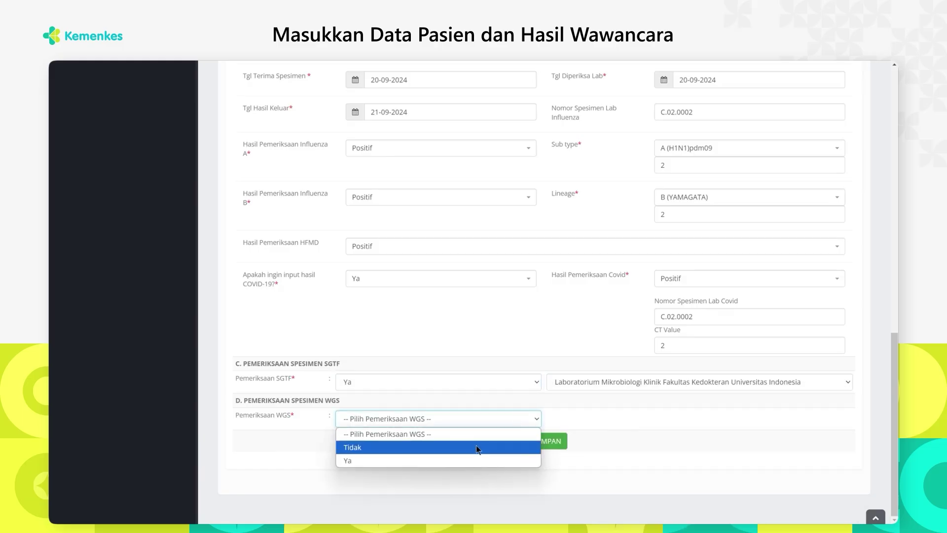
pyautogui.click(459, 458)
pyautogui.click(593, 414)
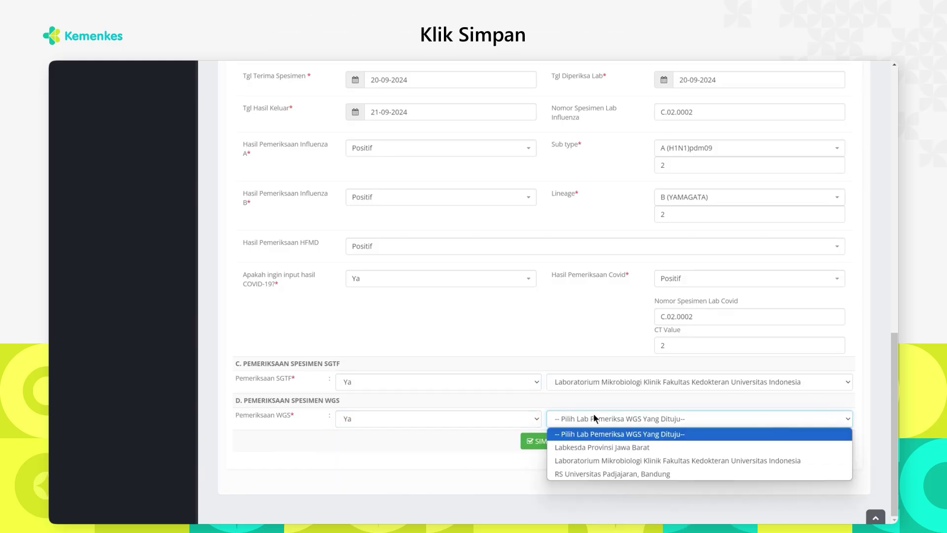
pyautogui.click(610, 460)
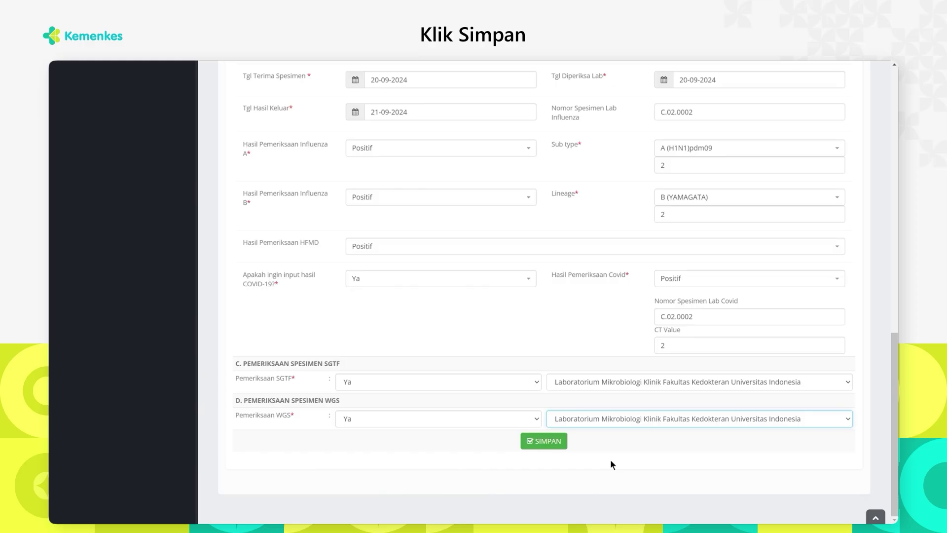
pyautogui.click(542, 440)
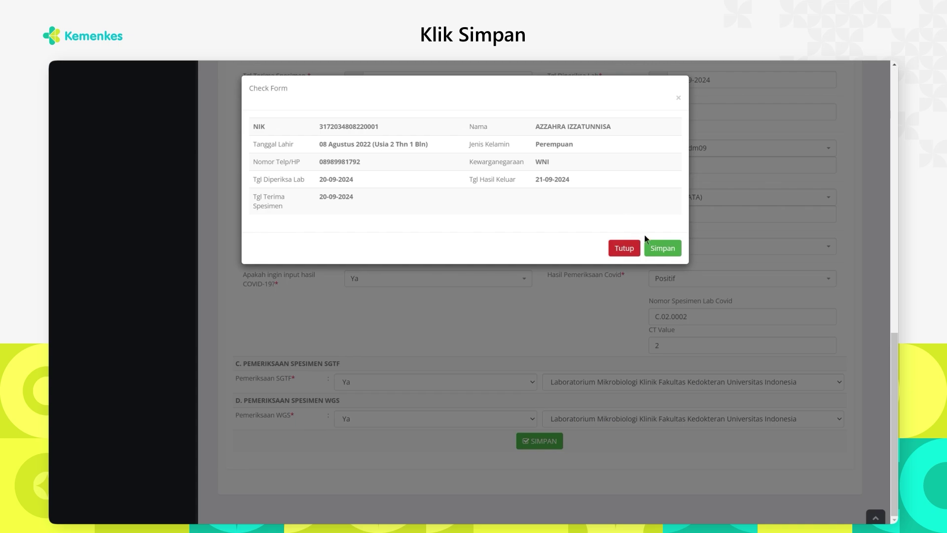
pyautogui.click(656, 247)
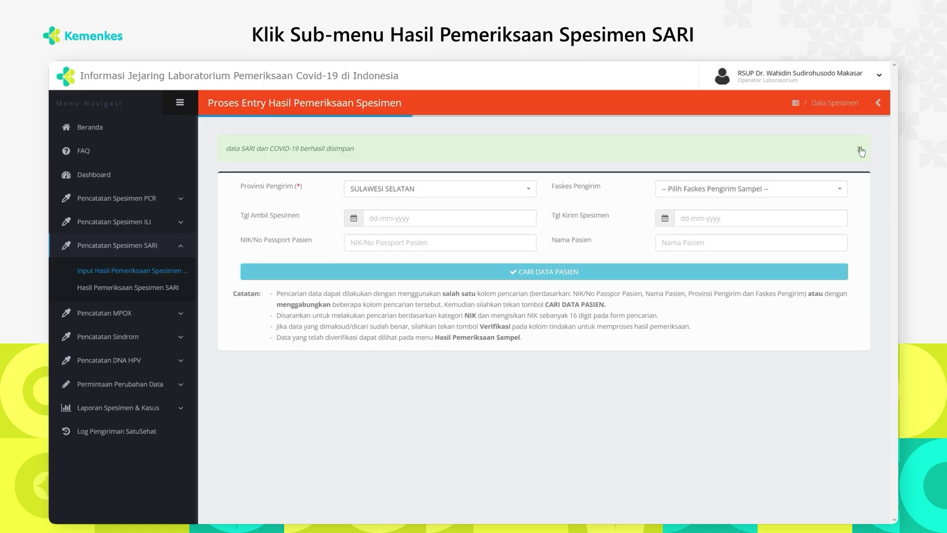
# Search Hasil Pemeriksaan Spesimen SARI by the patient's NIK and open their swab result document
pyautogui.click(859, 149)
pyautogui.click(116, 290)
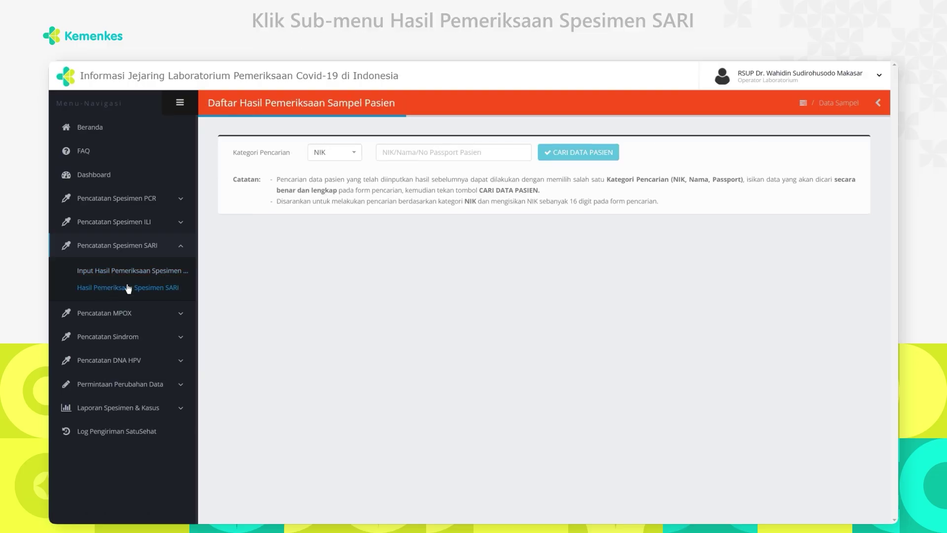
pyautogui.click(434, 152)
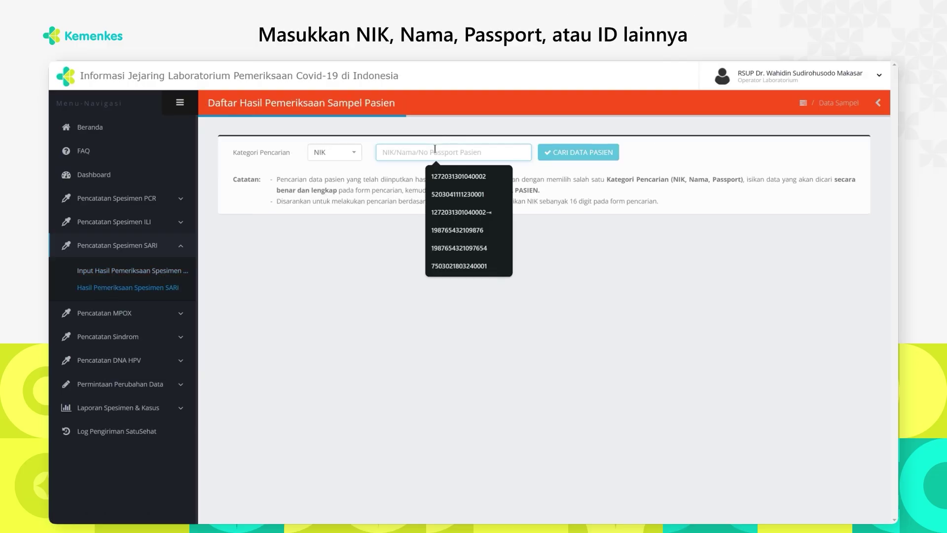
pyautogui.hotkey('ctrl', 'v')
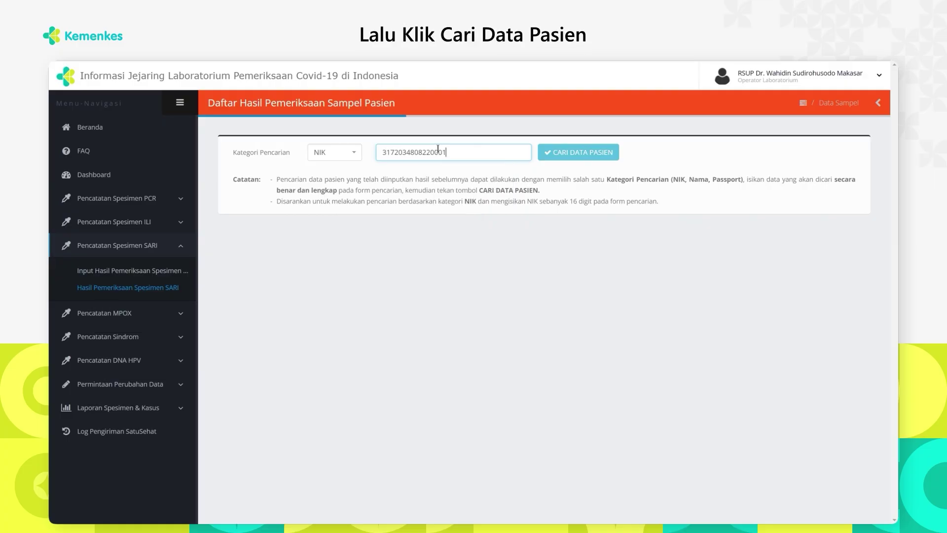
pyautogui.click(586, 159)
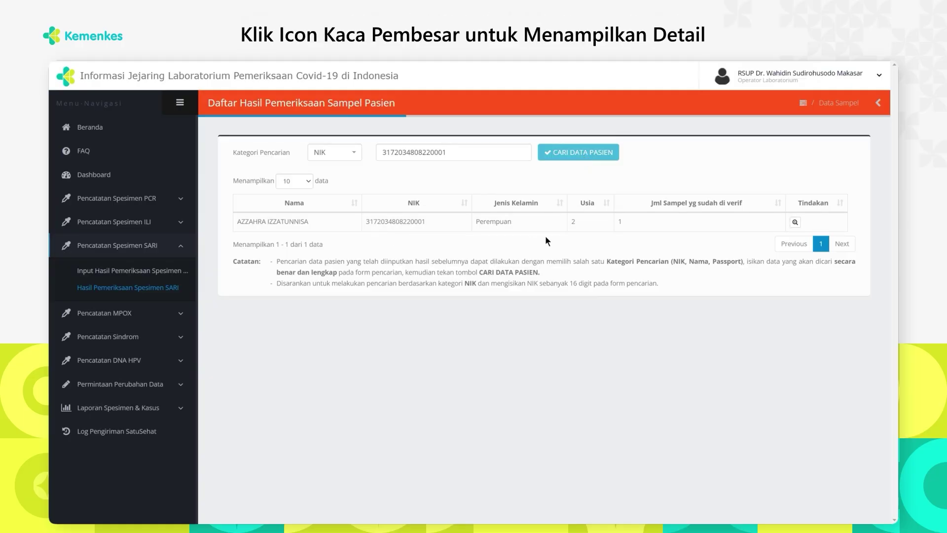
pyautogui.click(794, 222)
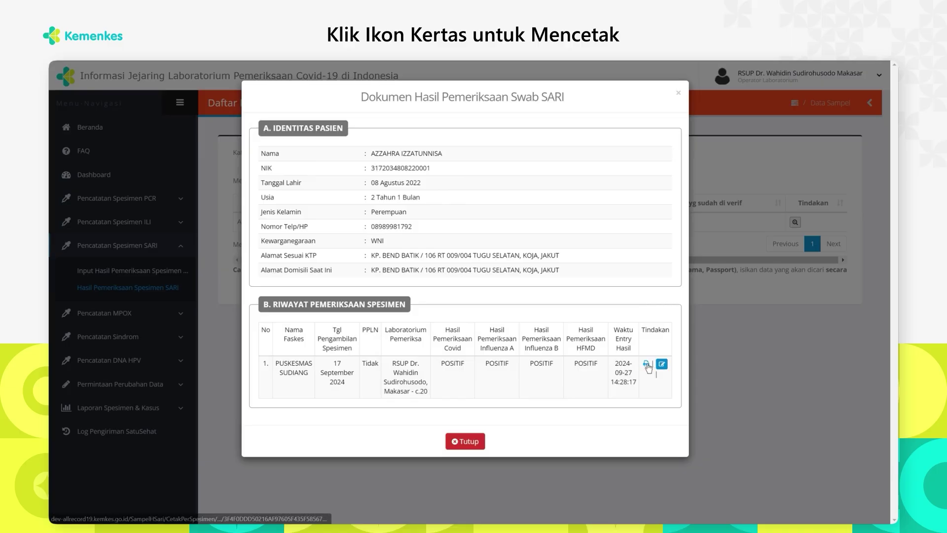
# Print the patient's SARI examination document, then close it and the results dialog
pyautogui.click(647, 365)
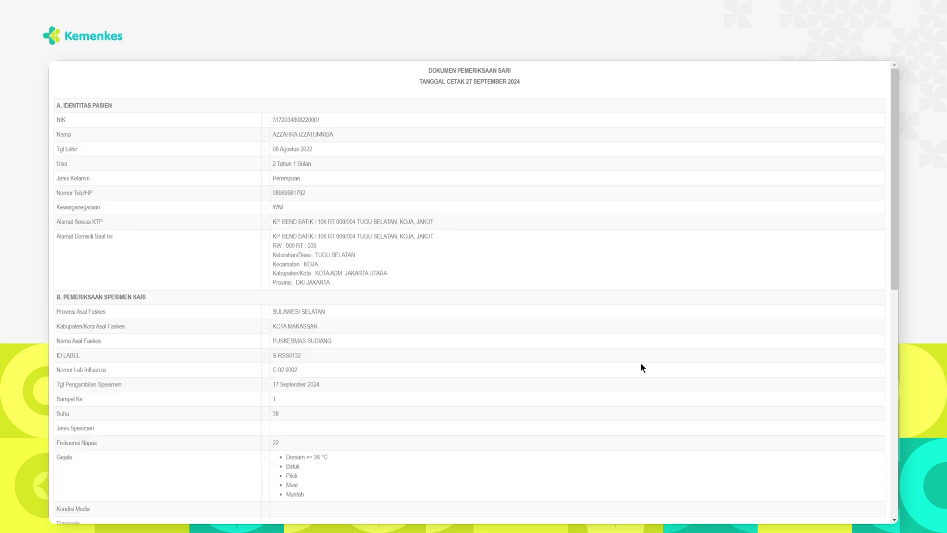
pyautogui.scroll(-3, 479, 357)
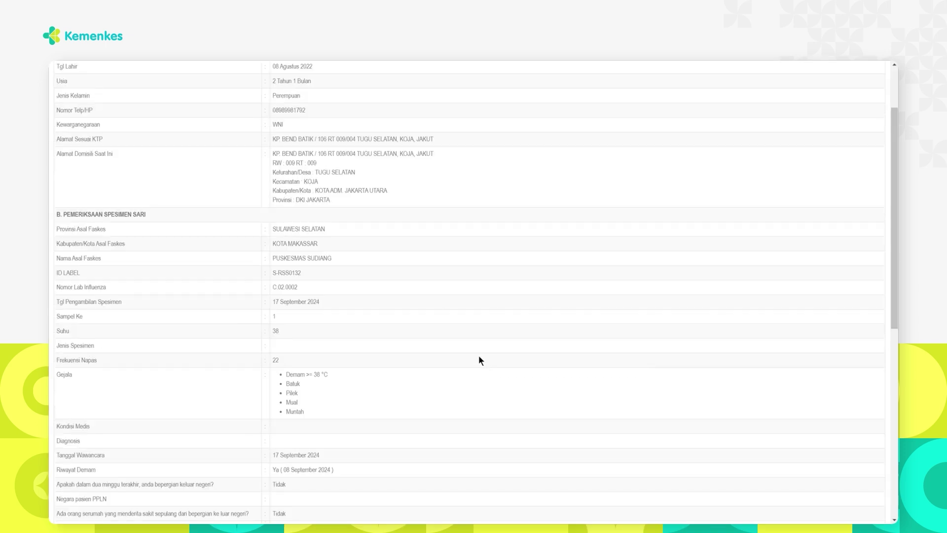
pyautogui.scroll(-2, 479, 357)
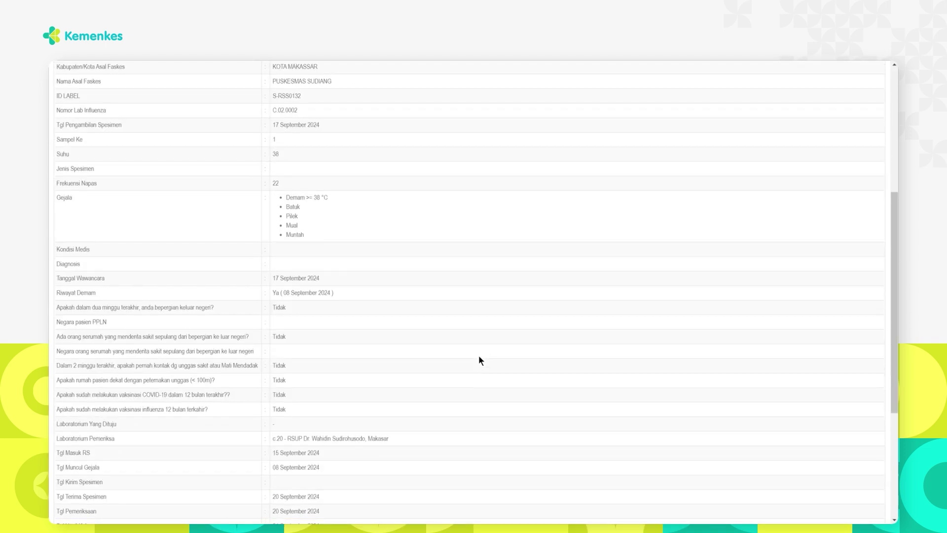
pyautogui.scroll(-4, 479, 356)
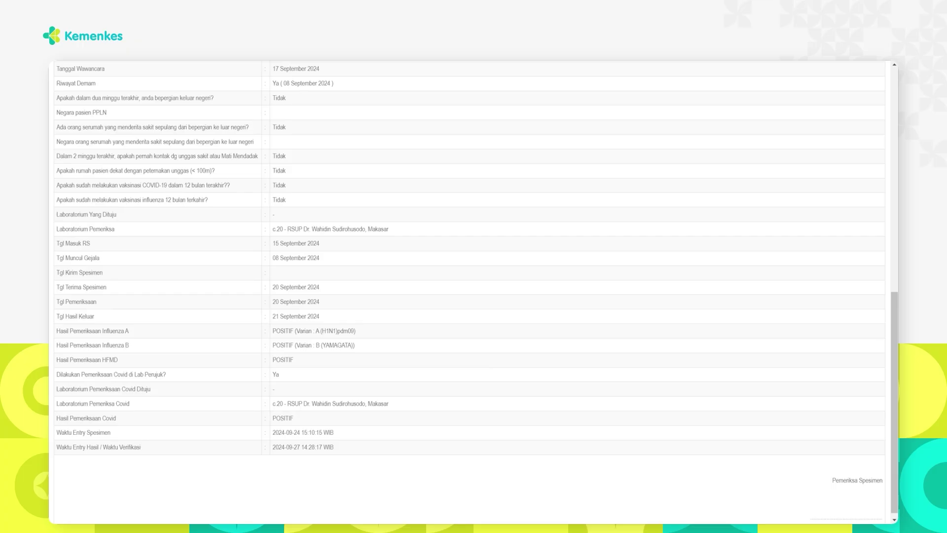
pyautogui.press('Escape')
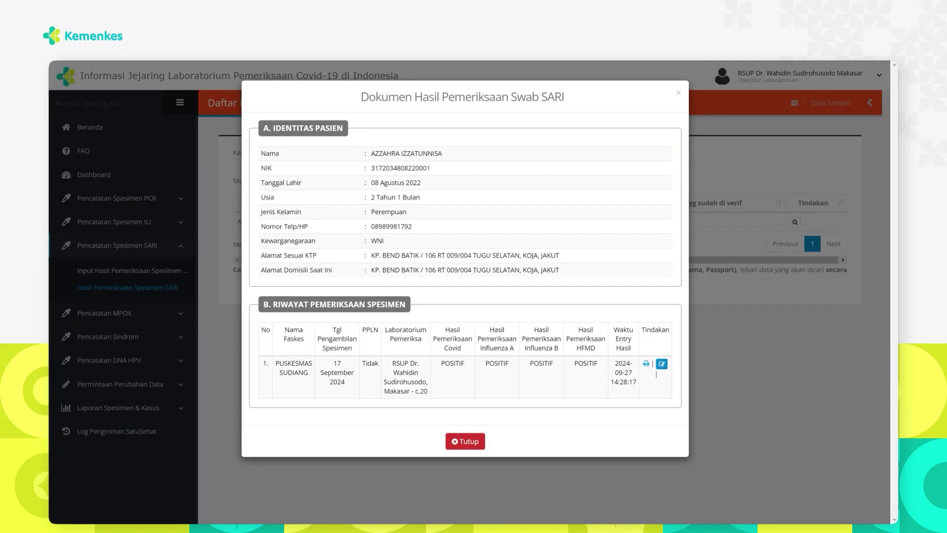
pyautogui.click(465, 442)
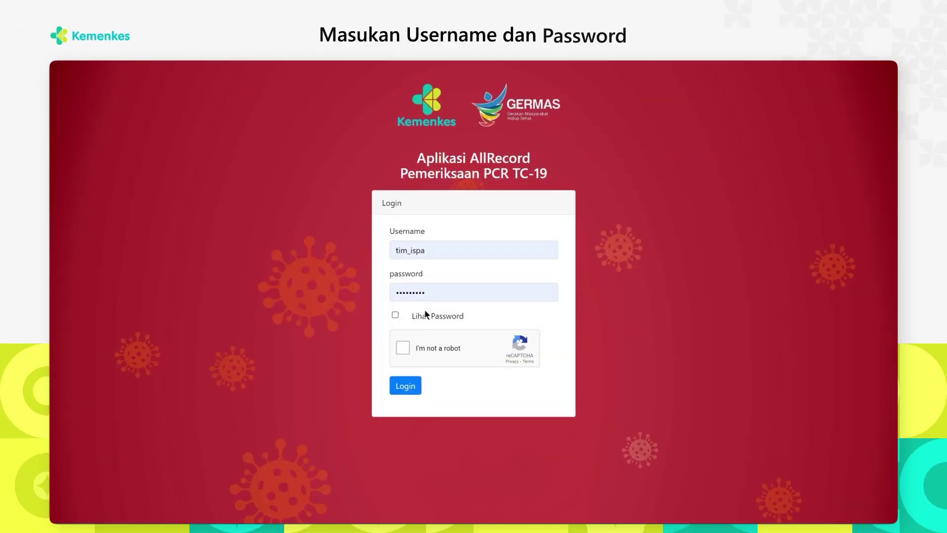
# Pass the reCAPTCHA, log in, and open Rekap Data Pasien ILI under Laporan Spesimen & Kasus
pyautogui.click(403, 348)
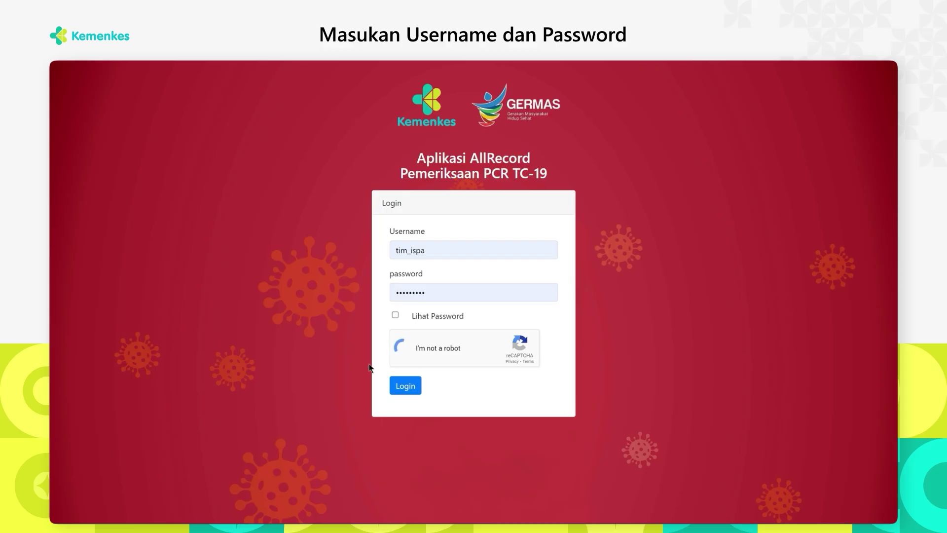
pyautogui.click(405, 387)
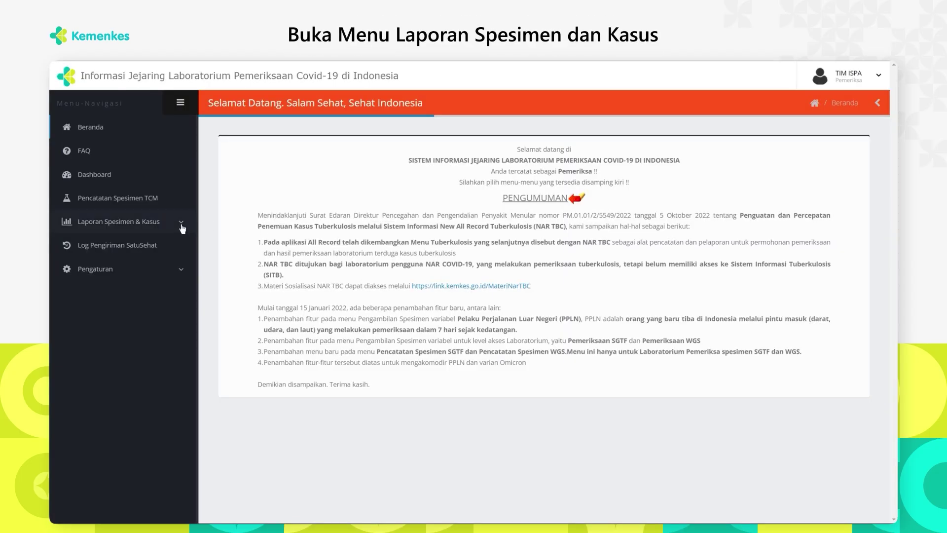
pyautogui.click(164, 223)
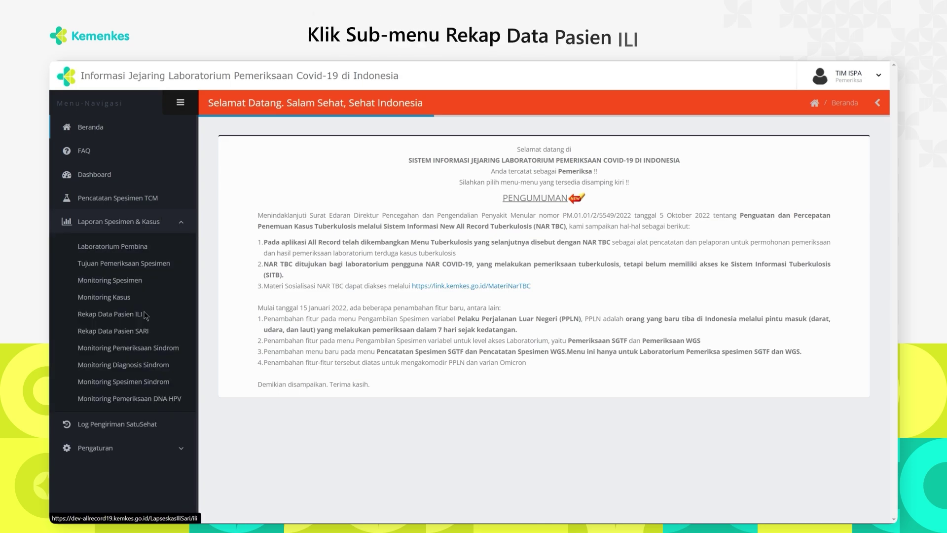
pyautogui.click(145, 314)
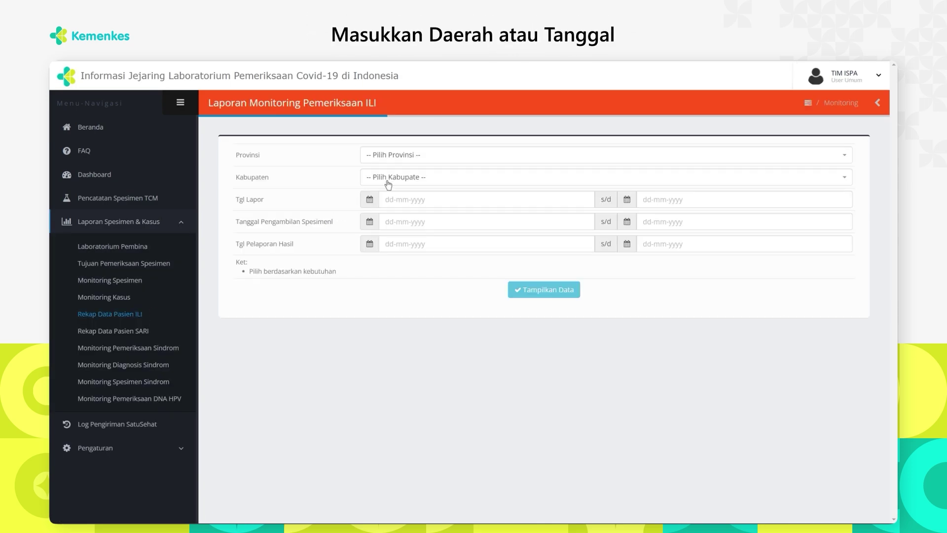
# Choose DKI JAKARTA as the province for the ILI recap
pyautogui.click(404, 156)
pyautogui.write('dk')
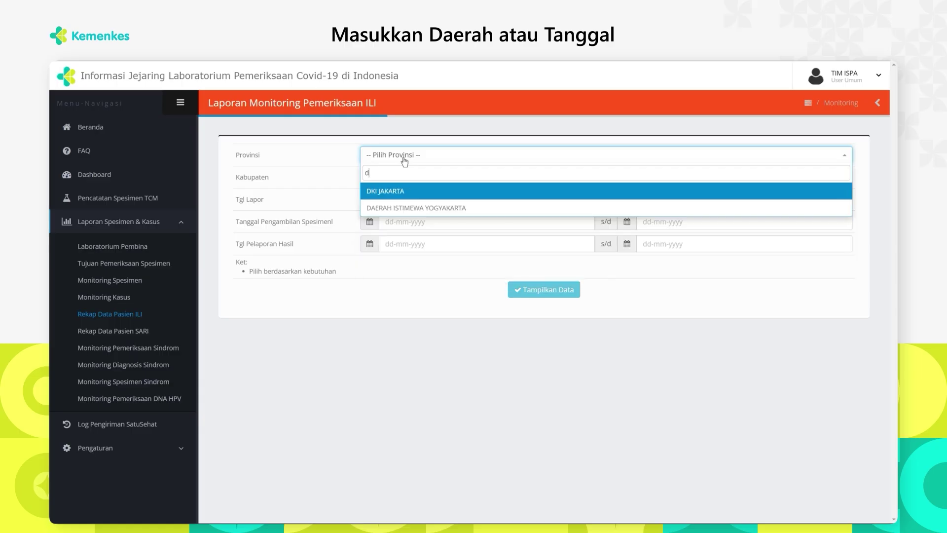
pyautogui.click(417, 193)
# Set Tgl Pelaporan Hasil from 01-08-2024 to 30-09-2024 and display the ILI recap
pyautogui.click(405, 241)
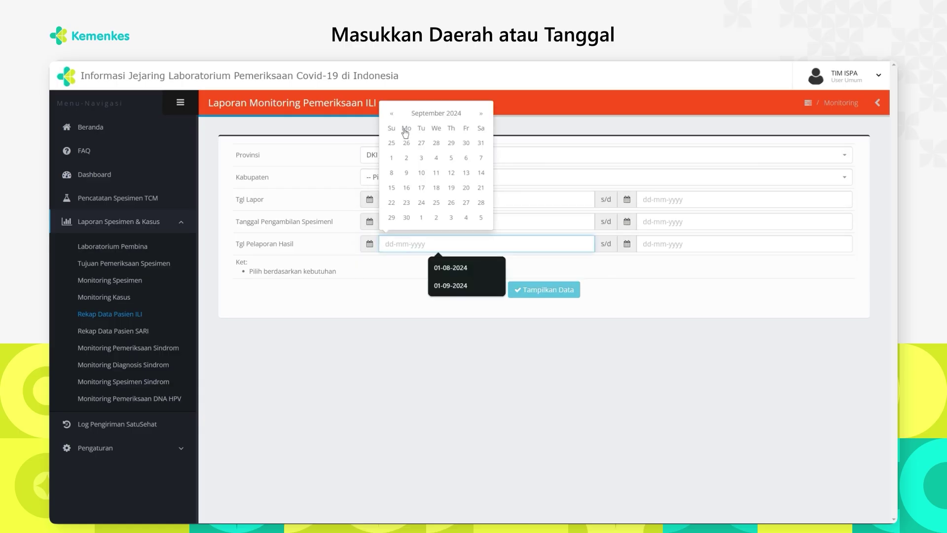
pyautogui.click(391, 113)
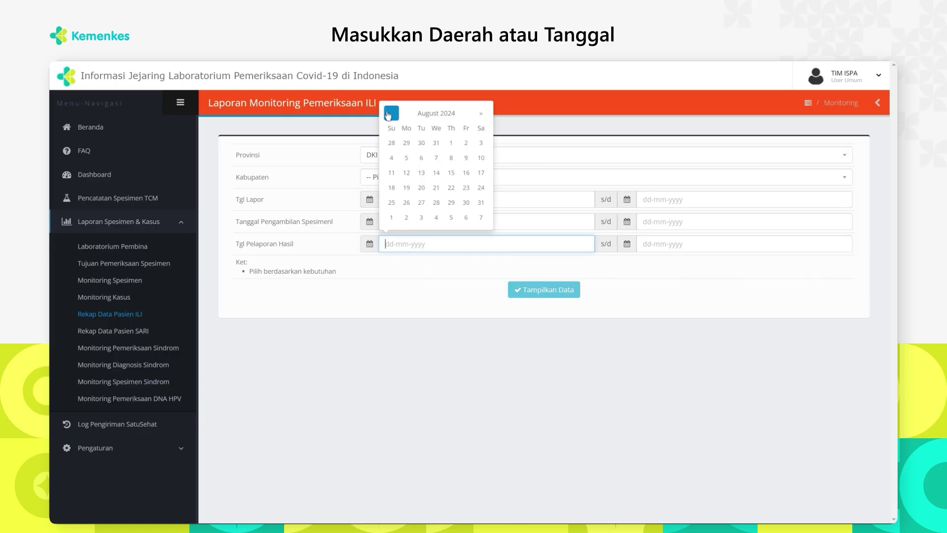
pyautogui.click(451, 144)
pyautogui.click(660, 243)
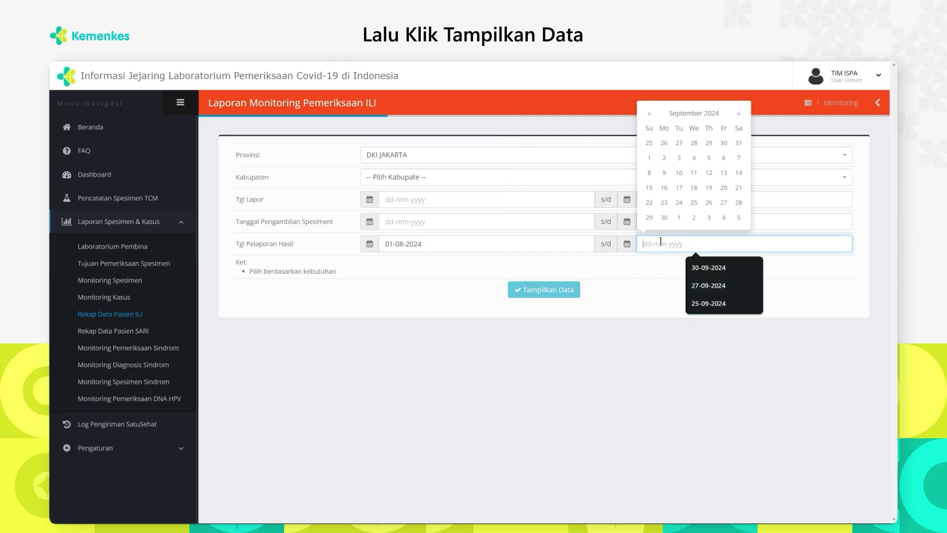
pyautogui.click(666, 219)
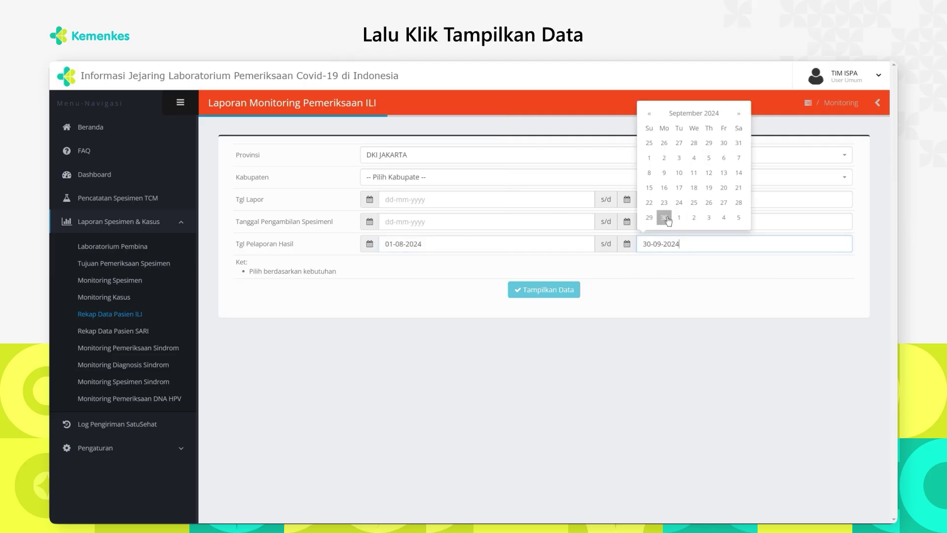
pyautogui.click(533, 290)
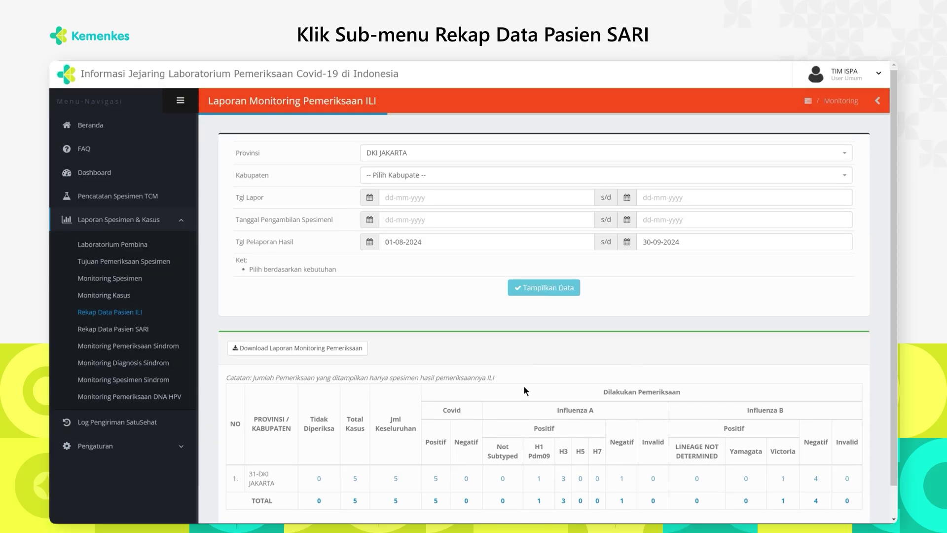
pyautogui.scroll(-1, 525, 391)
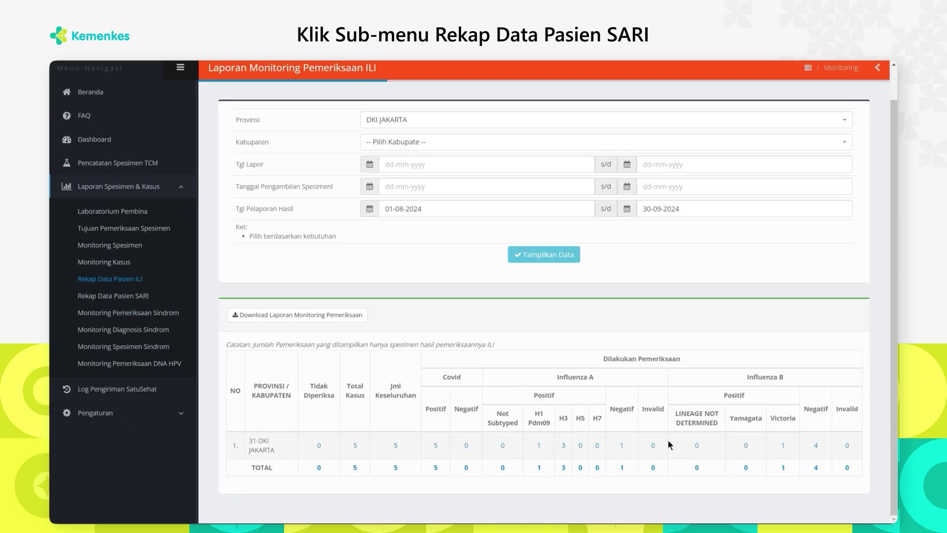
# Open Rekap Data Pasien SARI and choose JAWA BARAT as the province
pyautogui.click(160, 296)
pyautogui.click(399, 155)
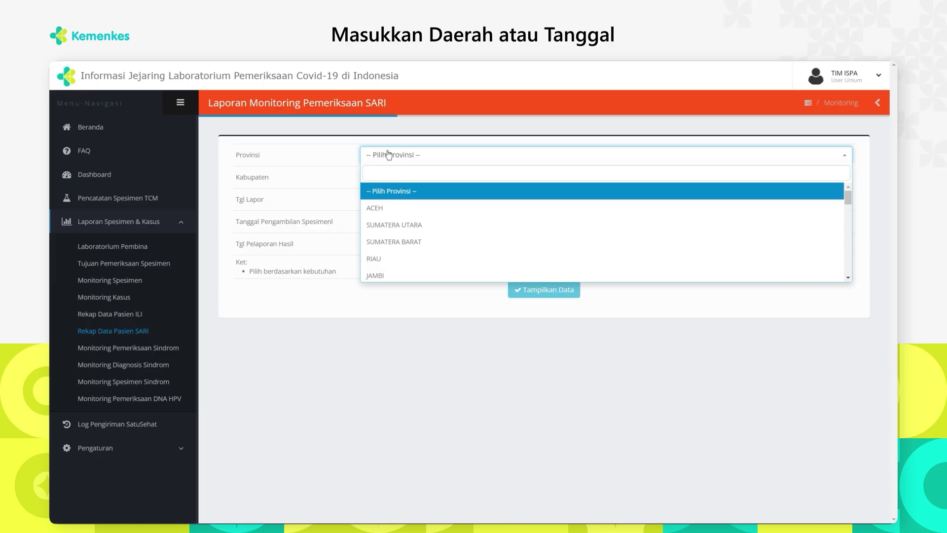
pyautogui.write('ja')
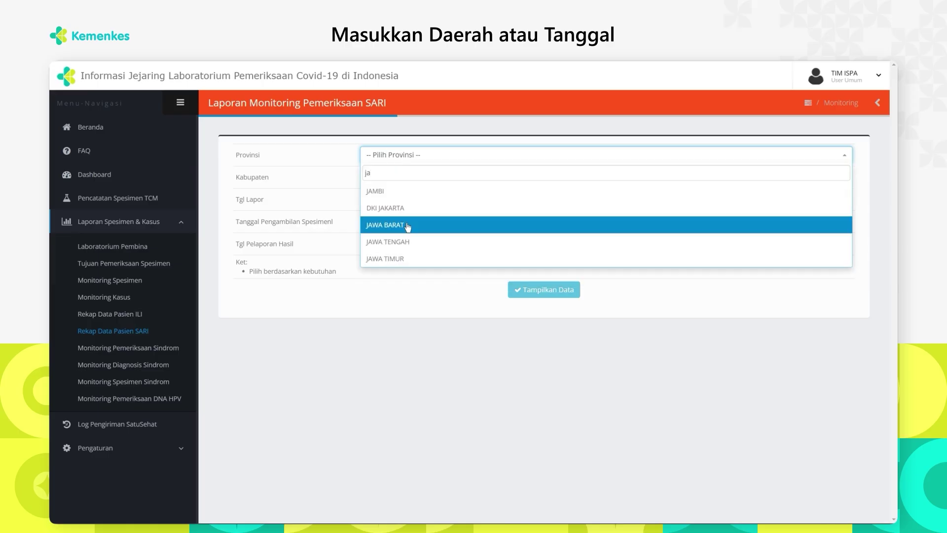
pyautogui.click(407, 224)
# Set Tgl Lapor from 01-08-2024 to 30-09-2024 and display the SARI recap
pyautogui.click(423, 201)
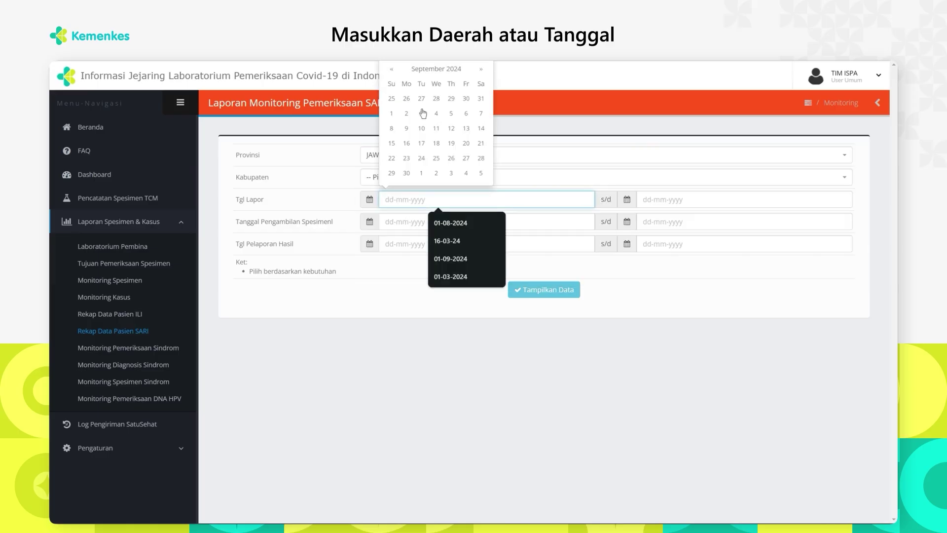
pyautogui.click(394, 73)
pyautogui.click(450, 98)
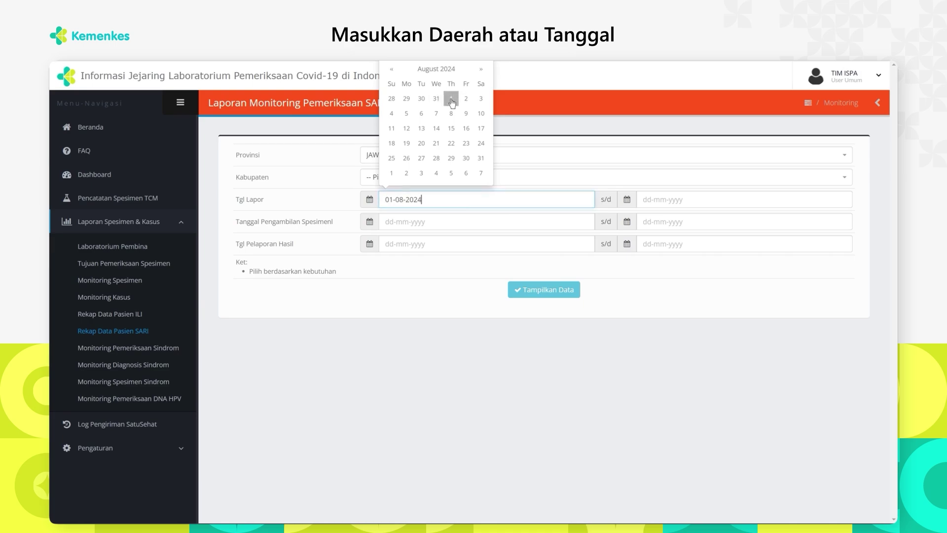
pyautogui.click(651, 198)
pyautogui.click(664, 173)
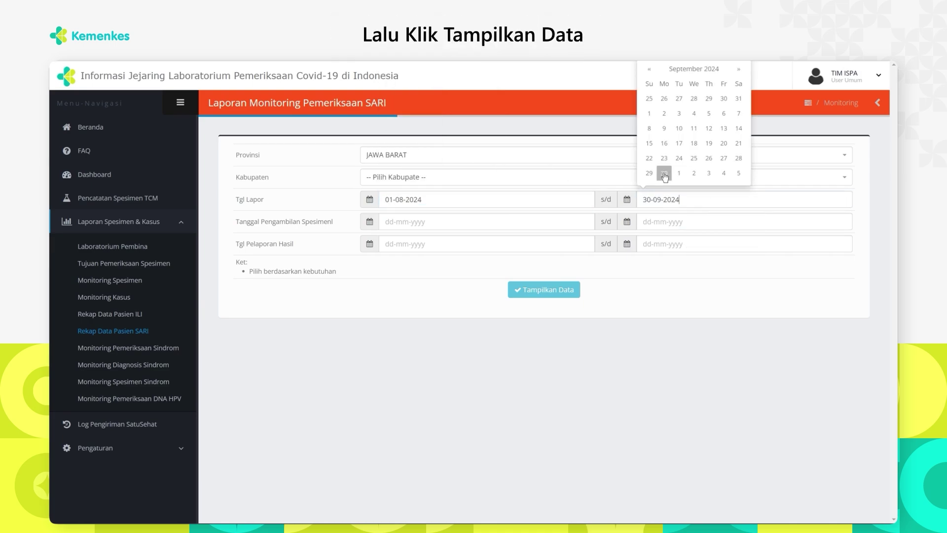
pyautogui.click(561, 292)
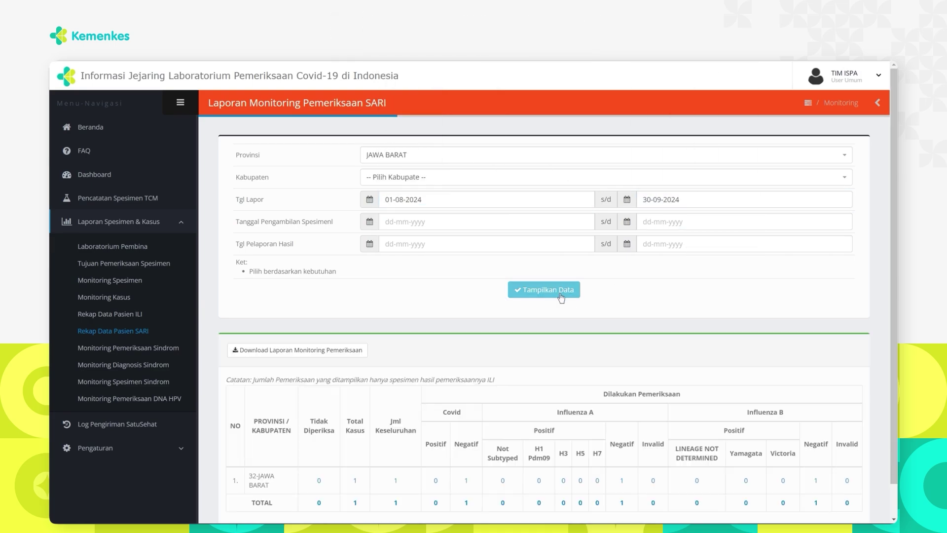
pyautogui.scroll(-1, 511, 357)
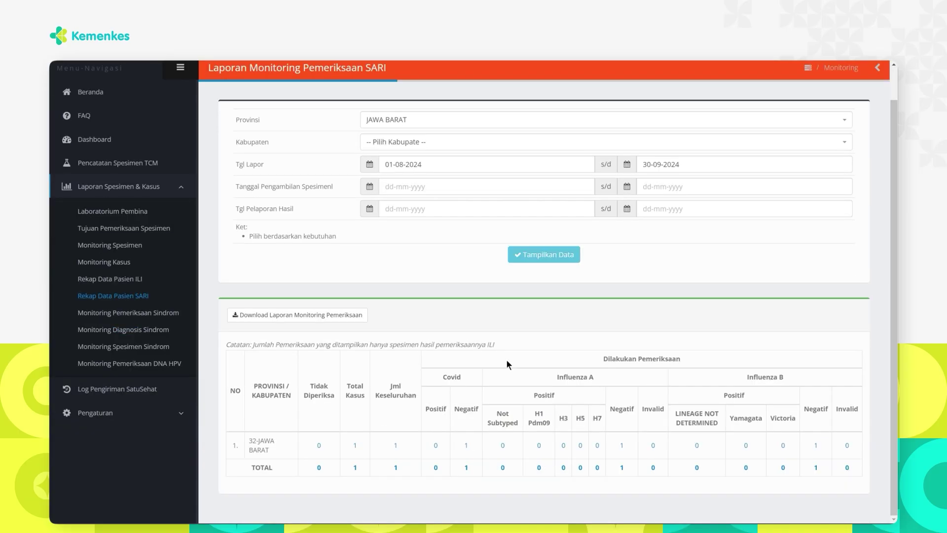